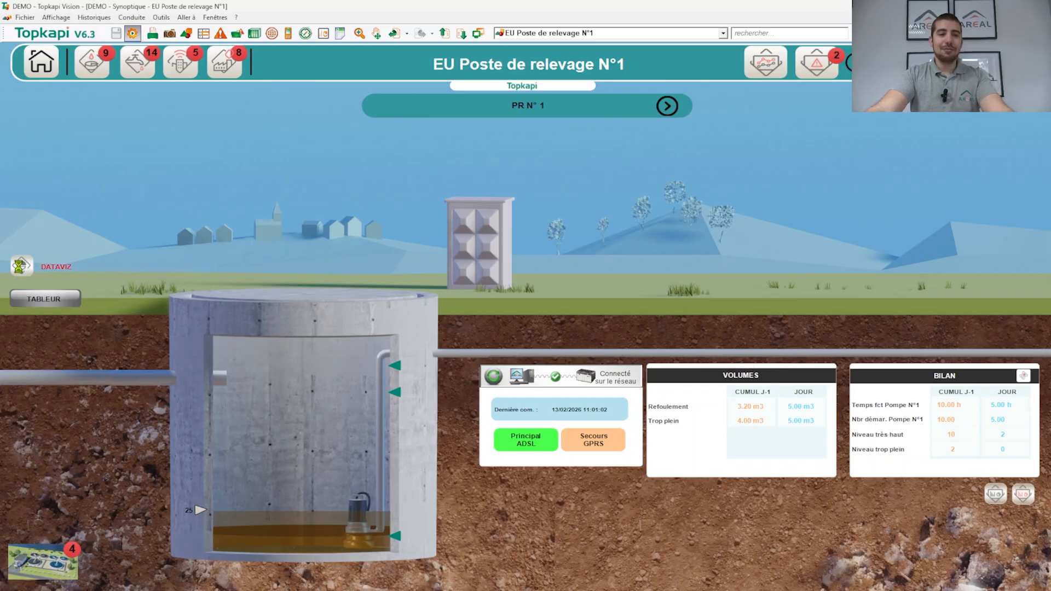
- View the DATAVIZ dashboard from the EU Poste de relevage N°1 page and close it
left_click(21, 267)
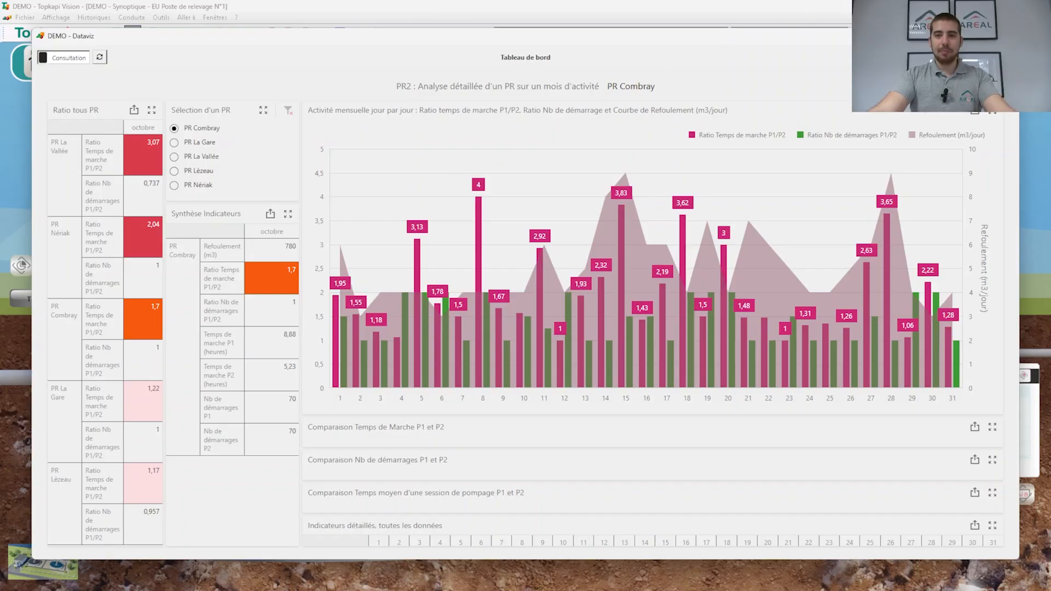
left_click(1007, 36)
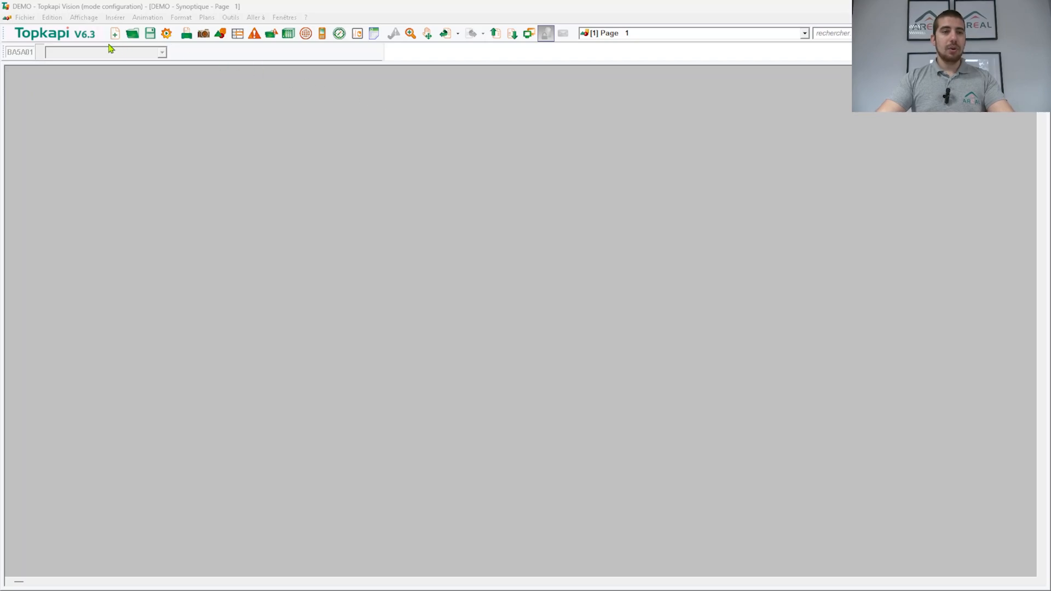
- Display the combined Objets, Propriétés, Attributs toolbar for editing Page 1
left_click(85, 19)
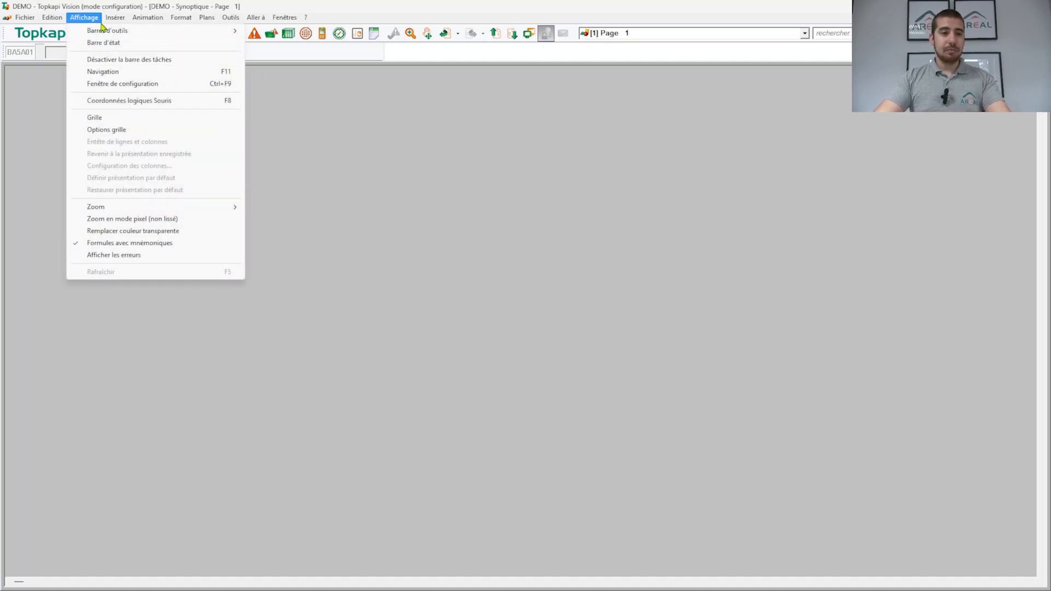
mouse_move(192, 33)
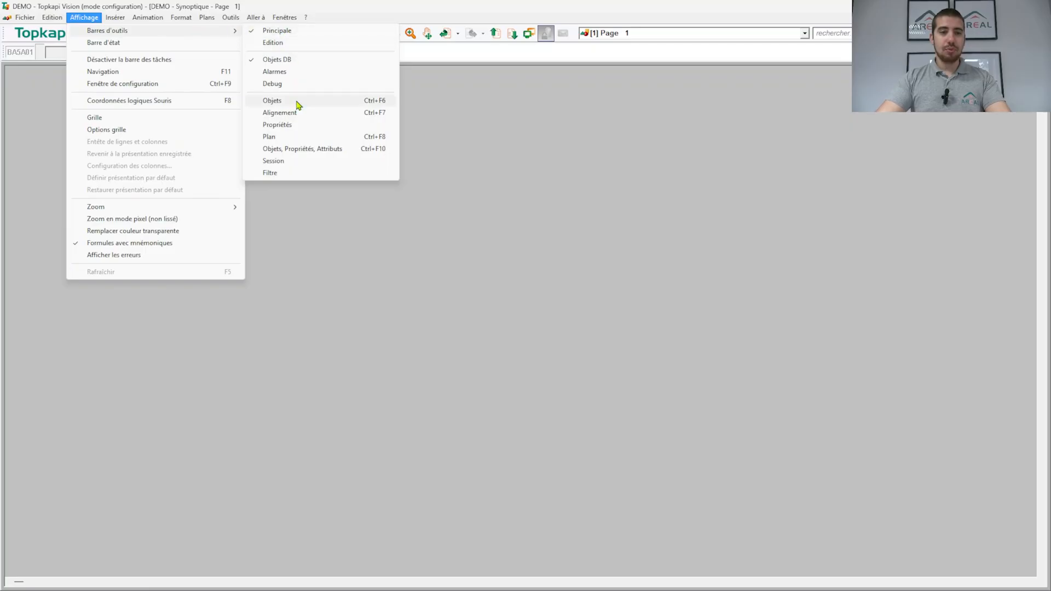
left_click(356, 152)
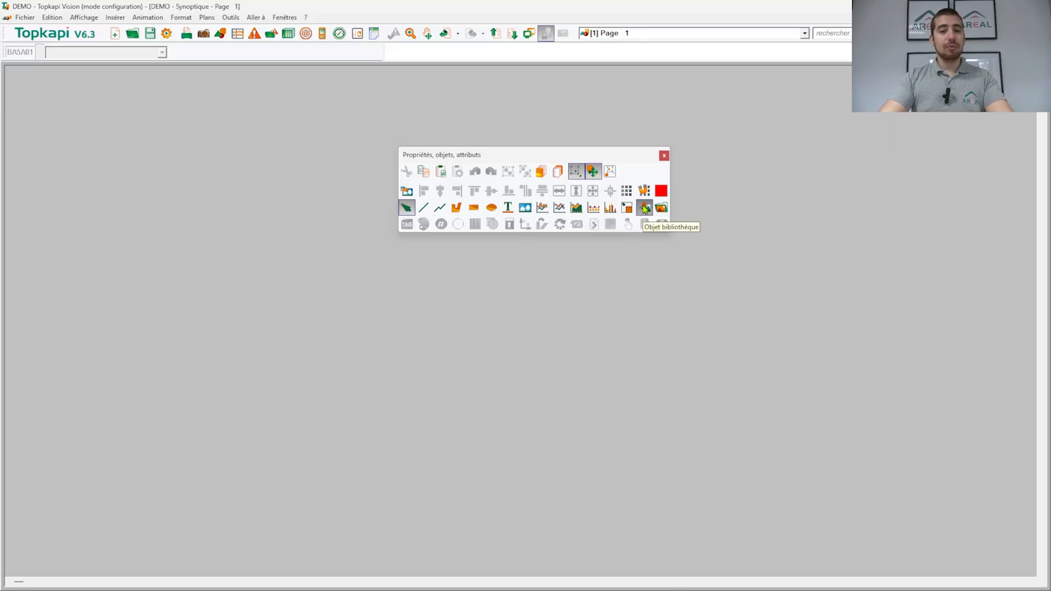
- Draw a wide rectangle at about X 308, Y 165 on Page 1 and show its graphic attributes in the configuration view
left_click(474, 210)
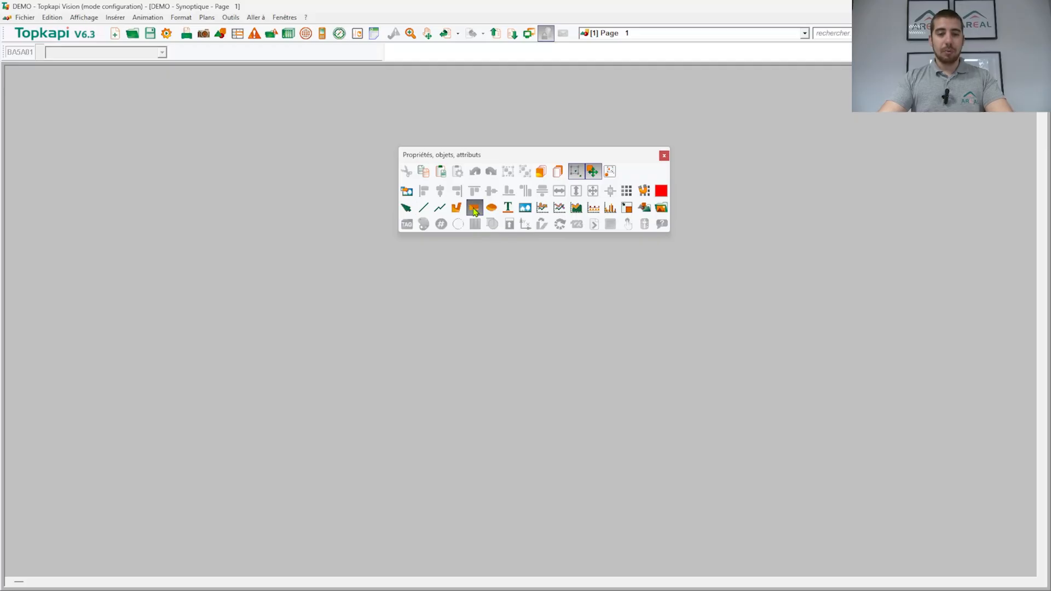
left_click_drag(174, 156, 287, 205)
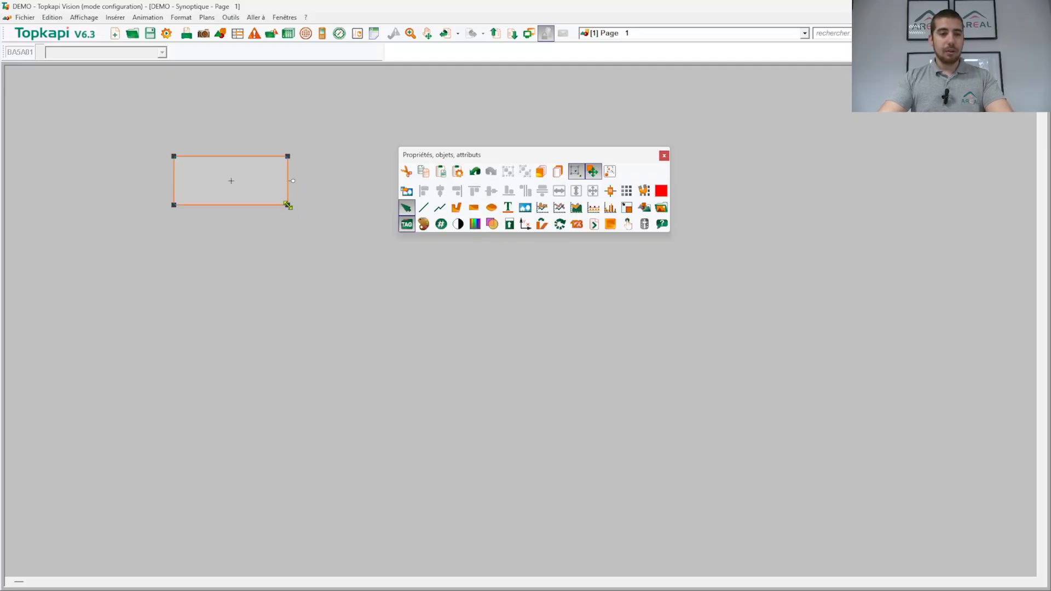
double_click(256, 183)
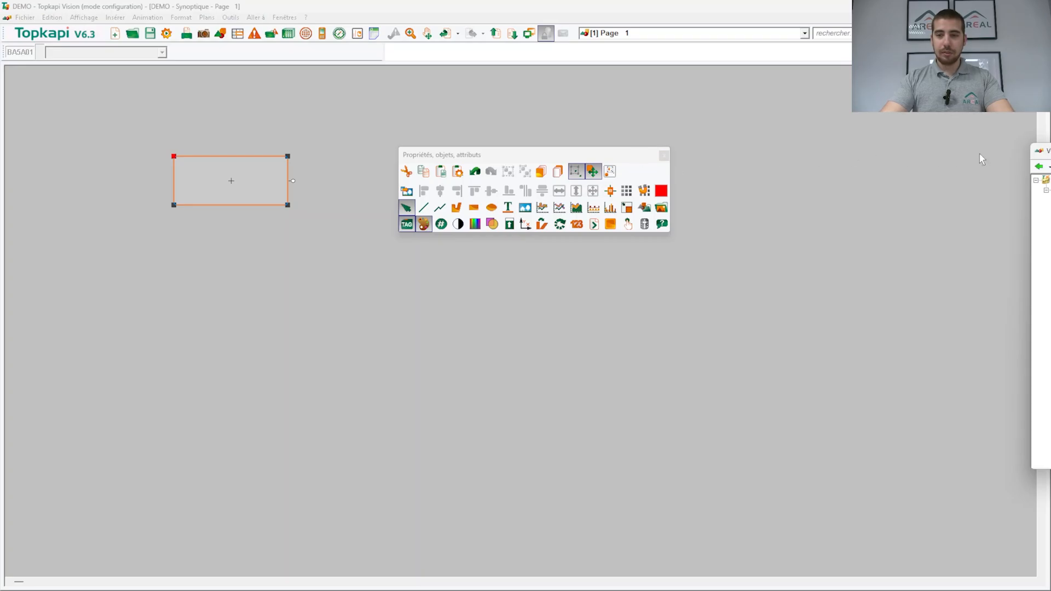
left_click_drag(1046, 152, 371, 123)
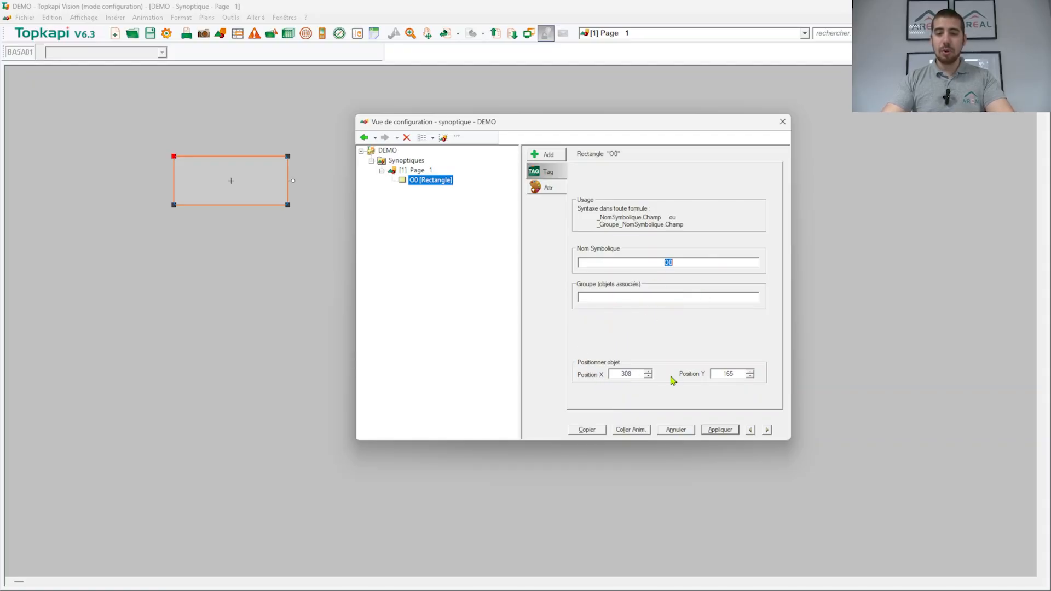
left_click(548, 189)
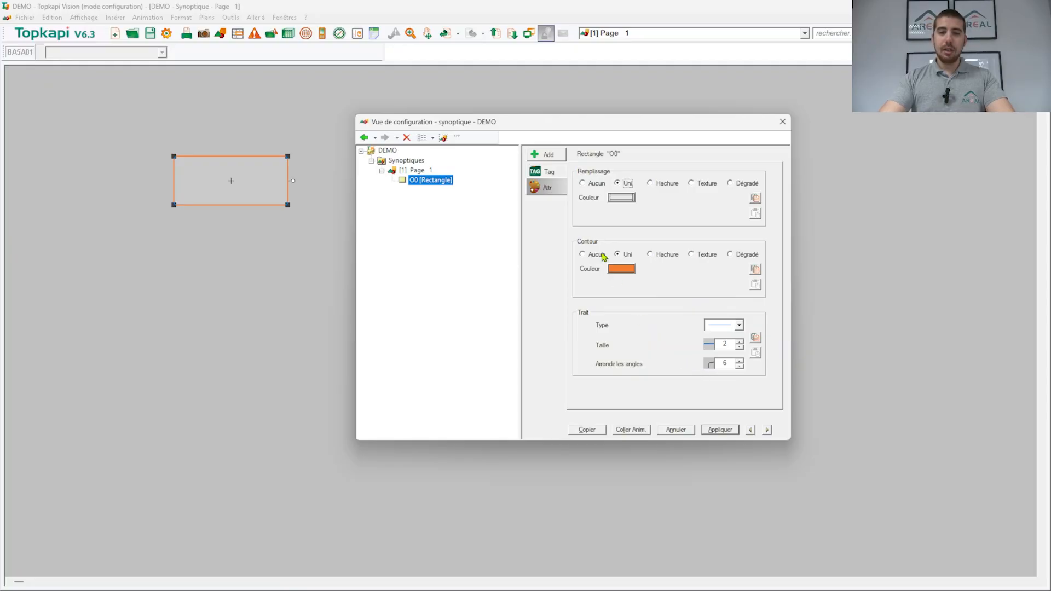
- Add an Autre Page animation to the rectangle, keeping the changer de page action and a prédéfinie page to display
left_click(547, 156)
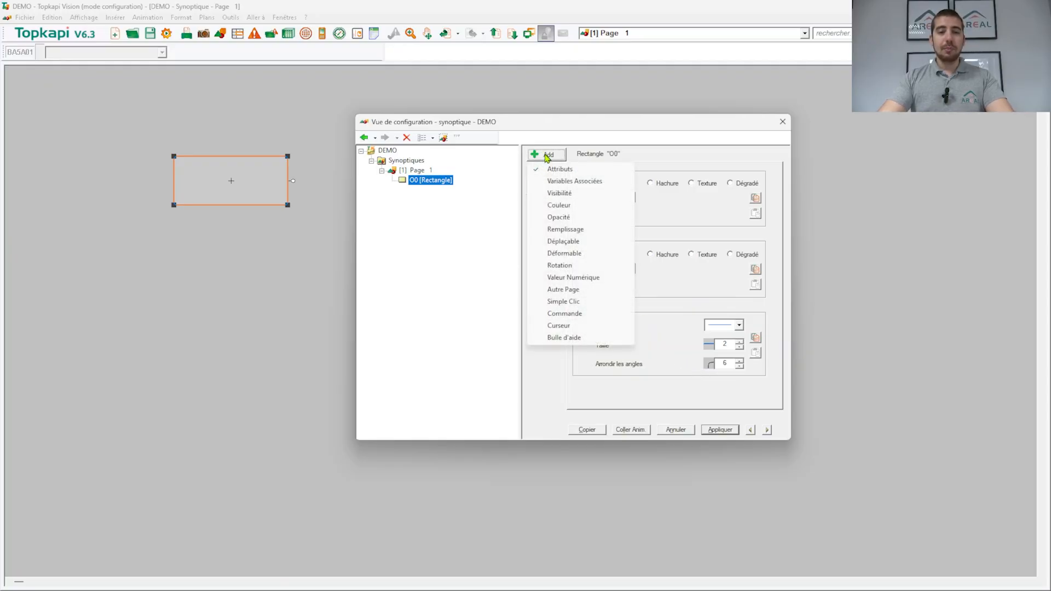
left_click(574, 294)
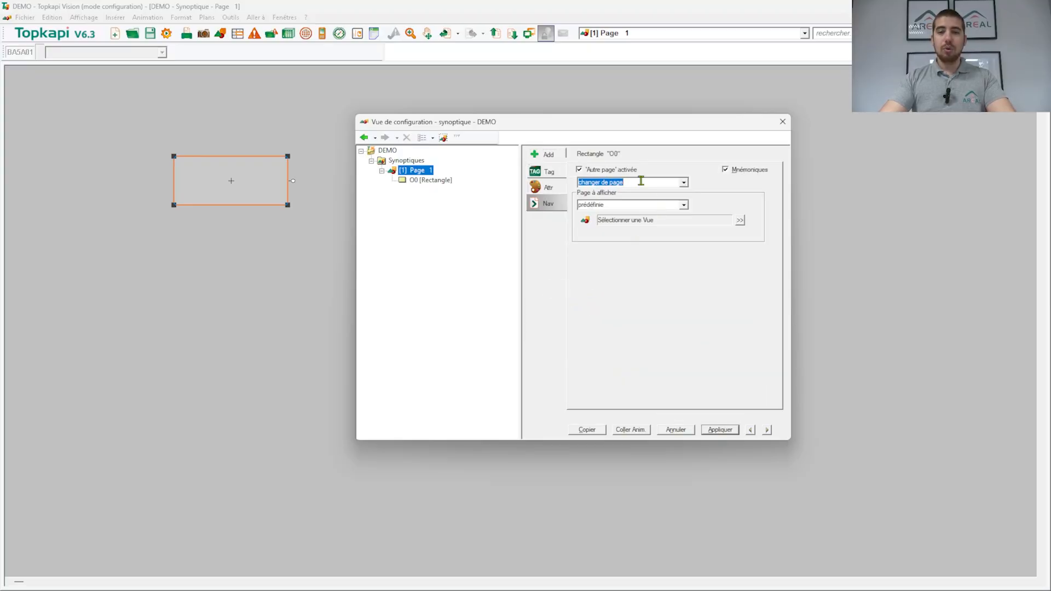
left_click(684, 183)
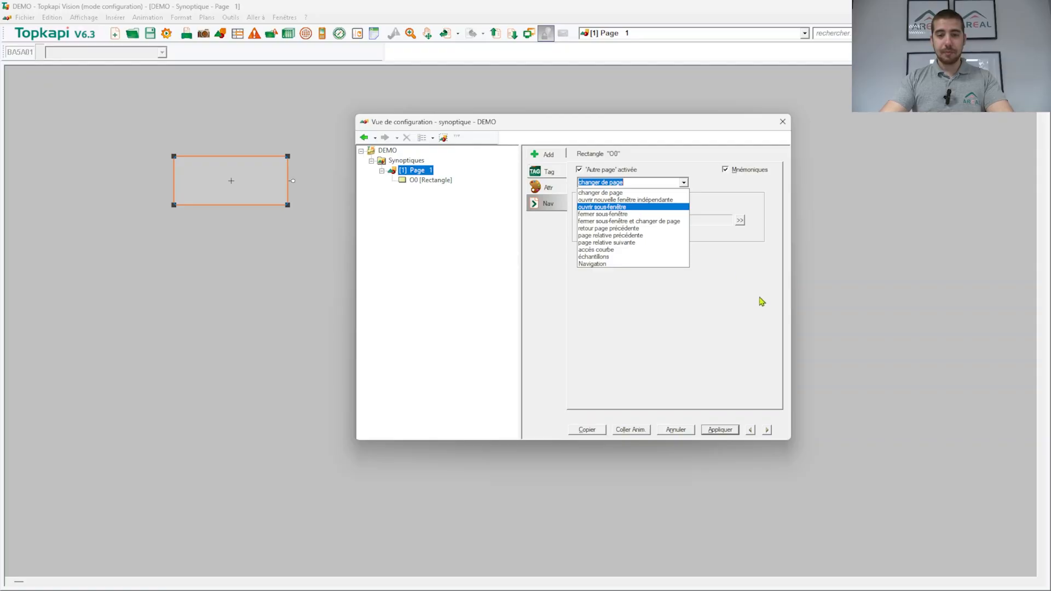
left_click(740, 299)
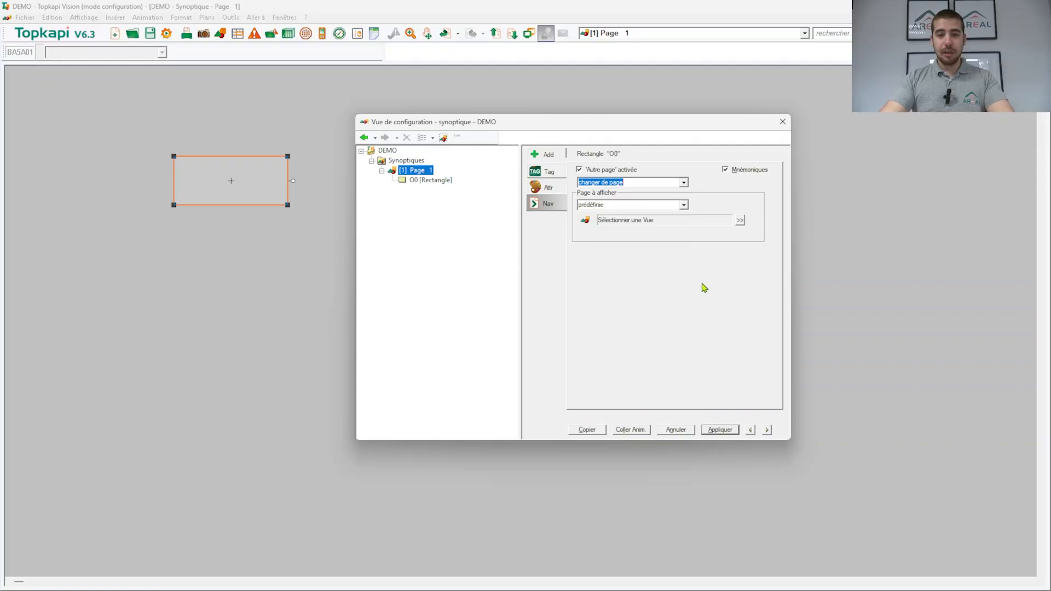
left_click(684, 206)
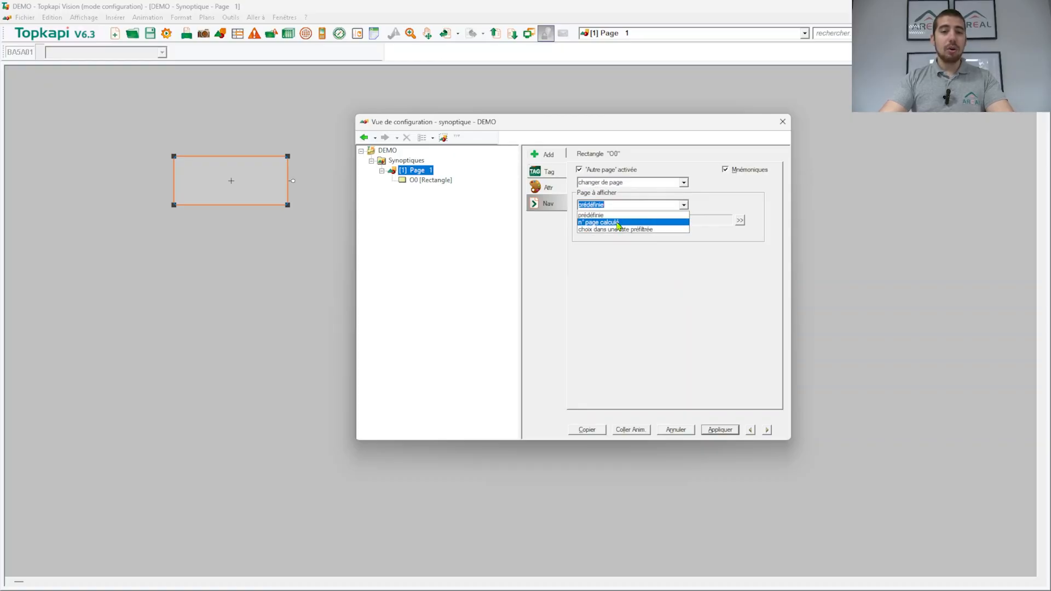
left_click(732, 266)
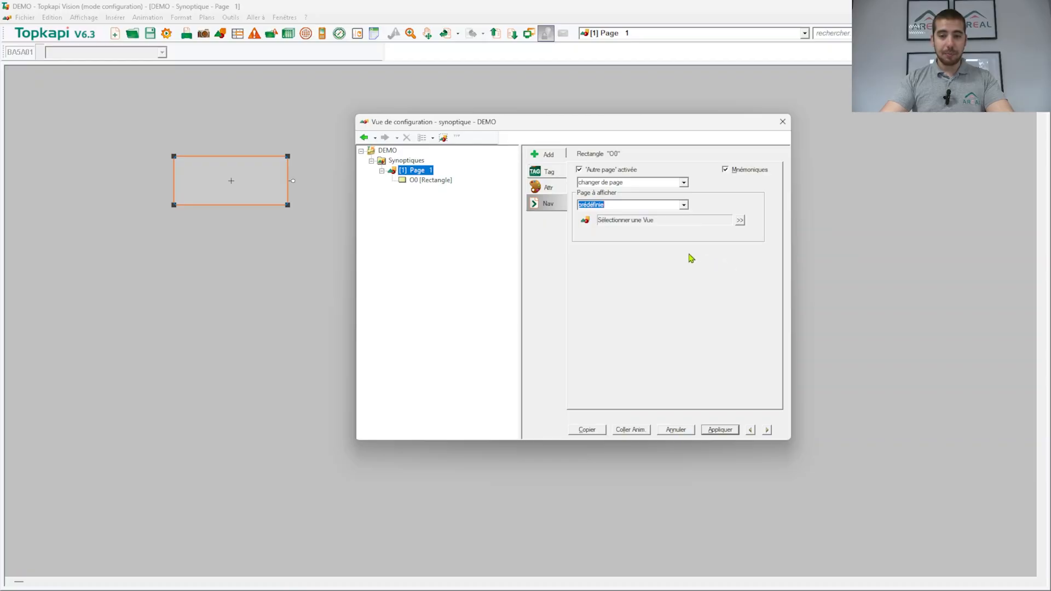
- Select the synoptic view 10 'Accueil' as the page the rectangle opens
left_click(741, 221)
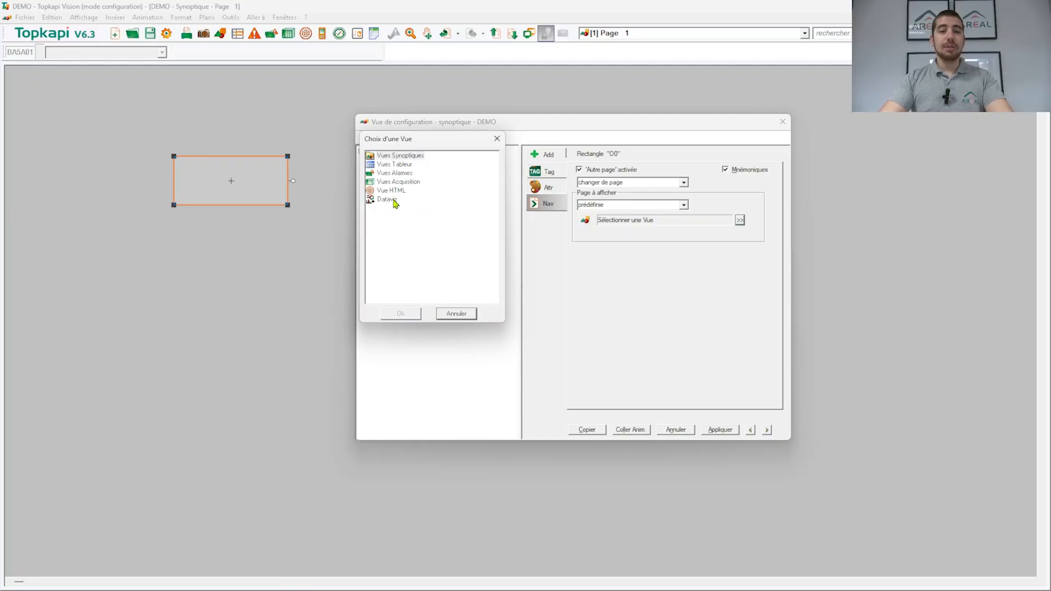
double_click(400, 156)
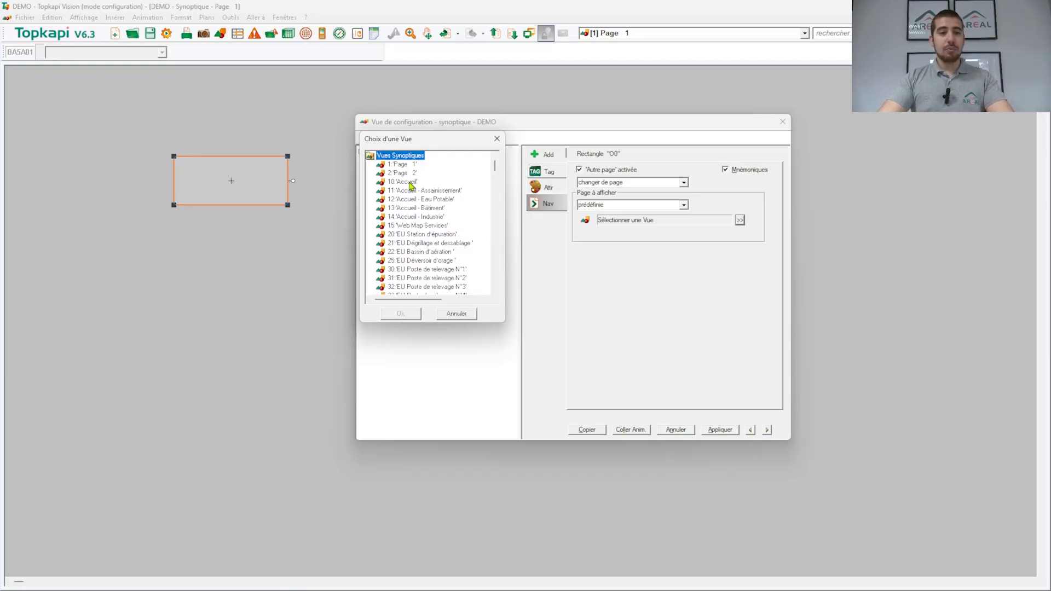
left_click(409, 183)
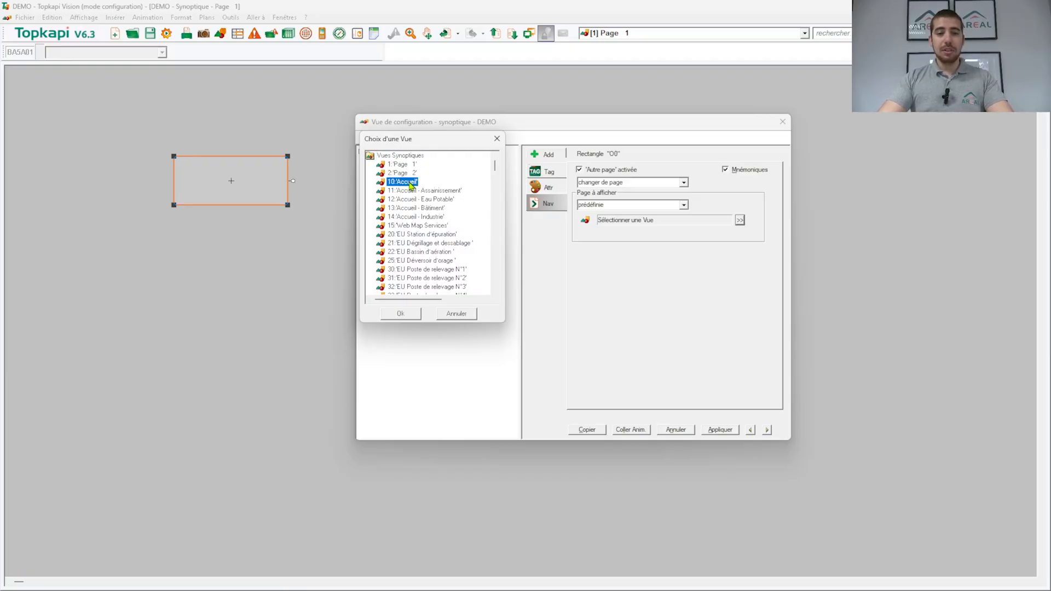
left_click(406, 315)
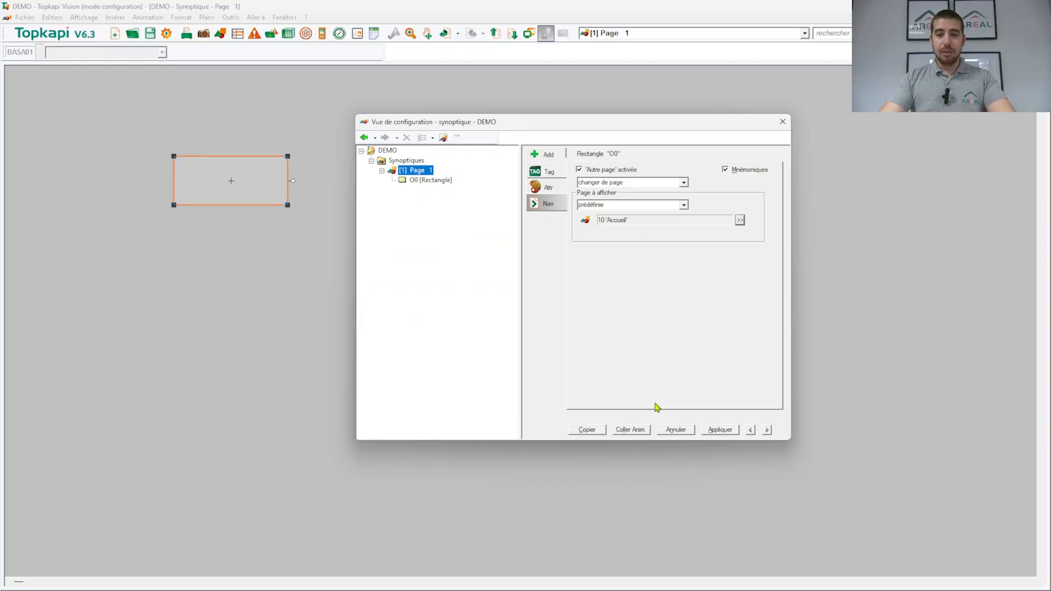
- Add a Simple Clic animation with Aspect plat to the rectangle, apply the configuration and close it
left_click(549, 156)
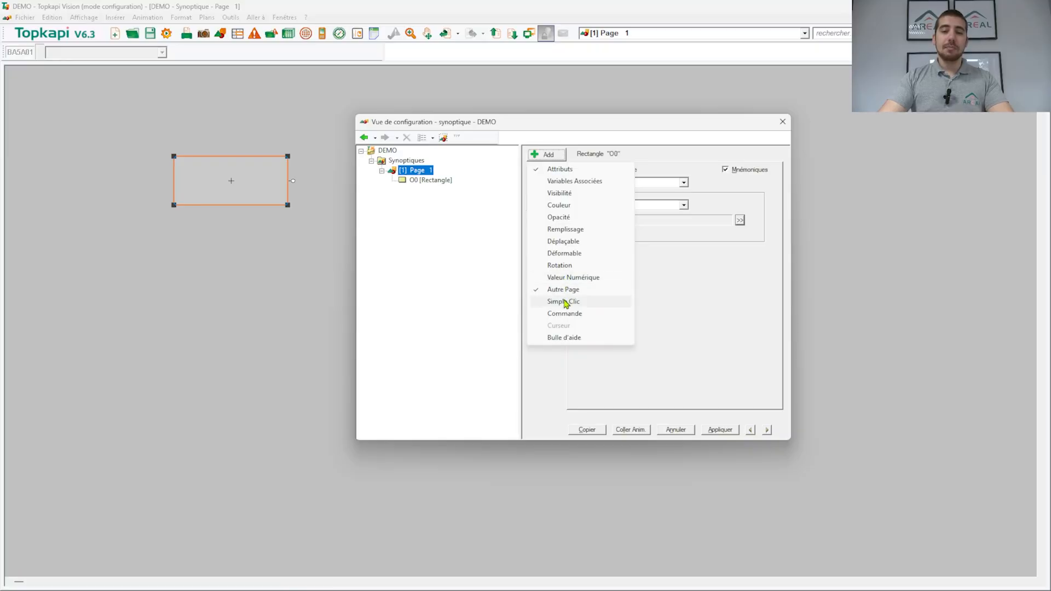
left_click(592, 308)
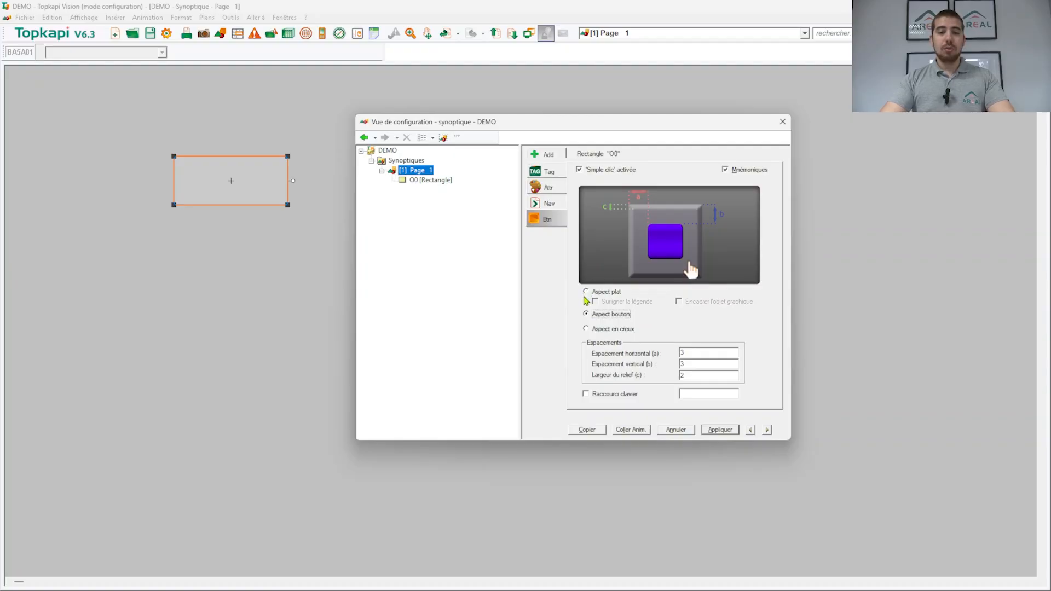
left_click(587, 293)
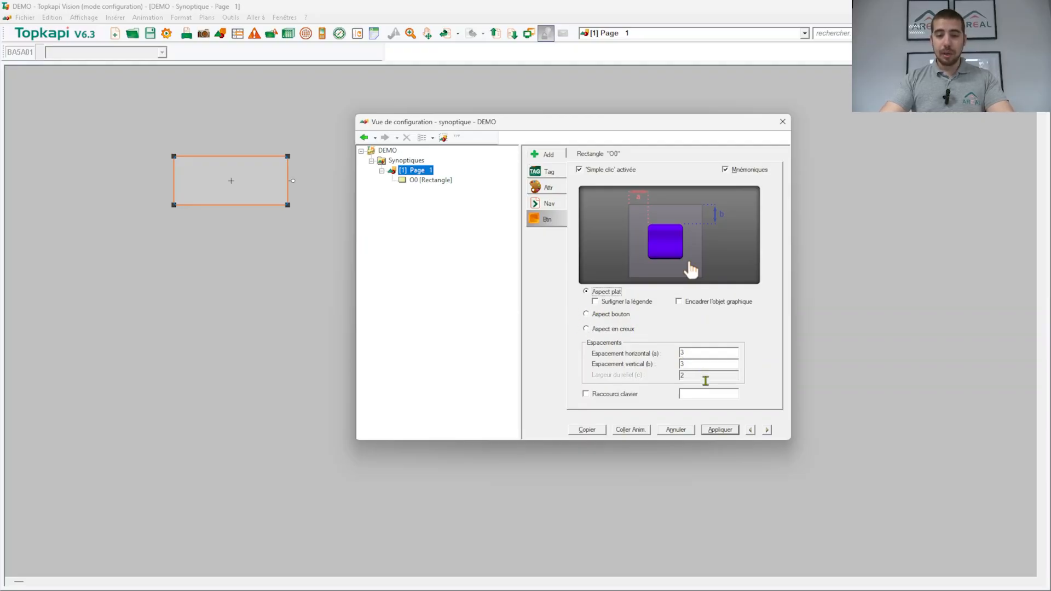
left_click(731, 432)
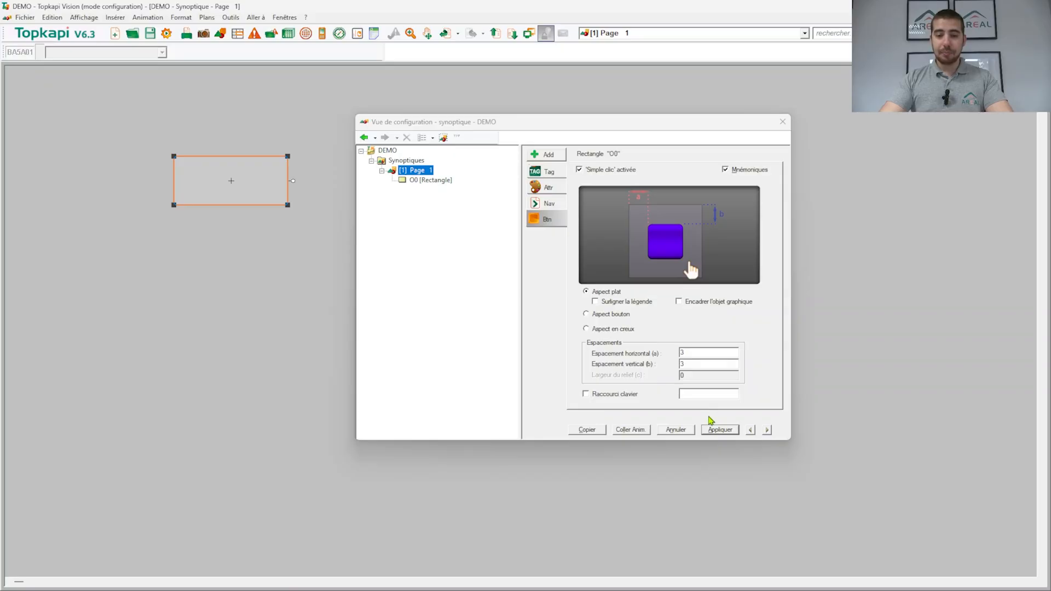
left_click(783, 122)
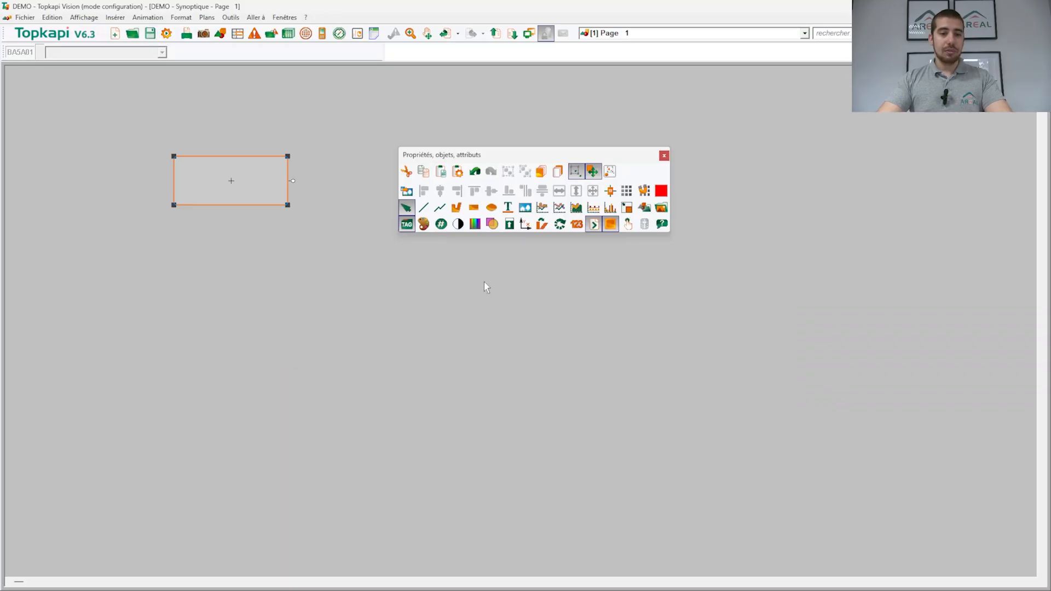
- Switch the synoptic to runtime mode and test the rectangle's page link
left_click(166, 35)
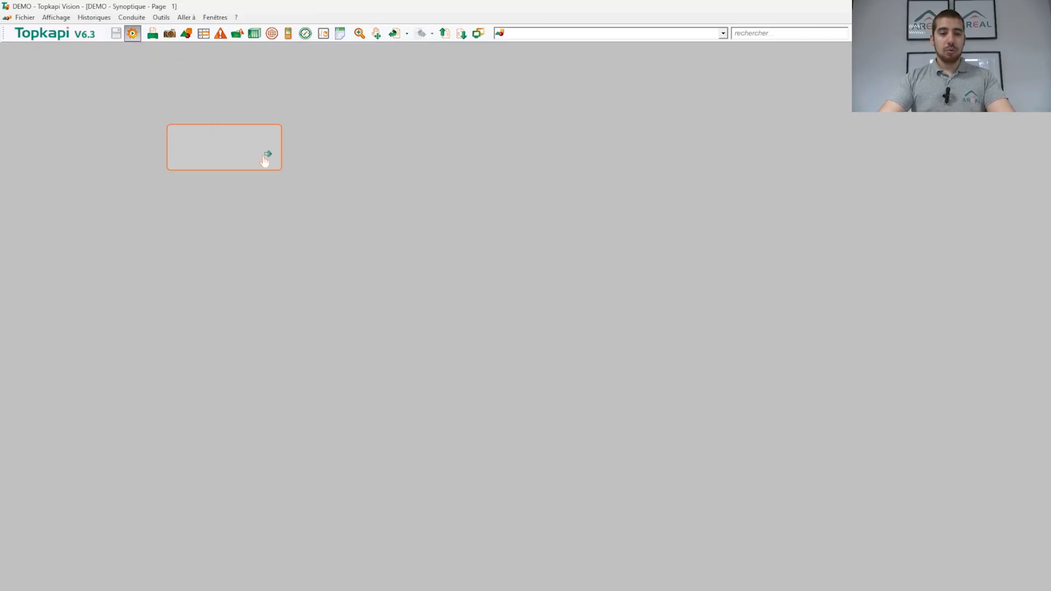
left_click(223, 143)
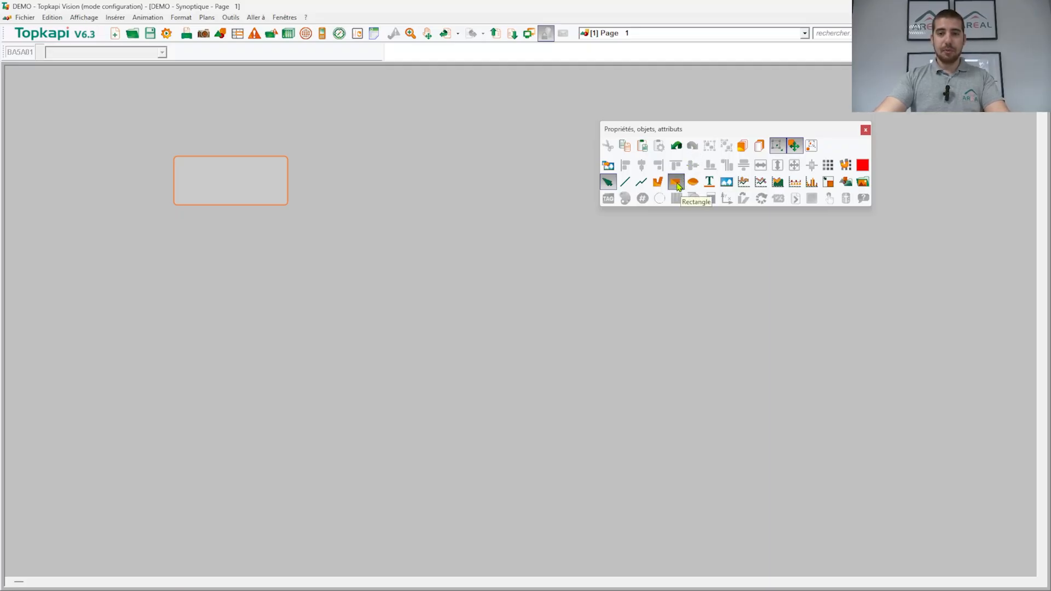
- Draw a second, taller rectangle at about X 737, Y 257 on Page 1 and open its configuration
left_click(677, 185)
left_click_drag(409, 206, 529, 339)
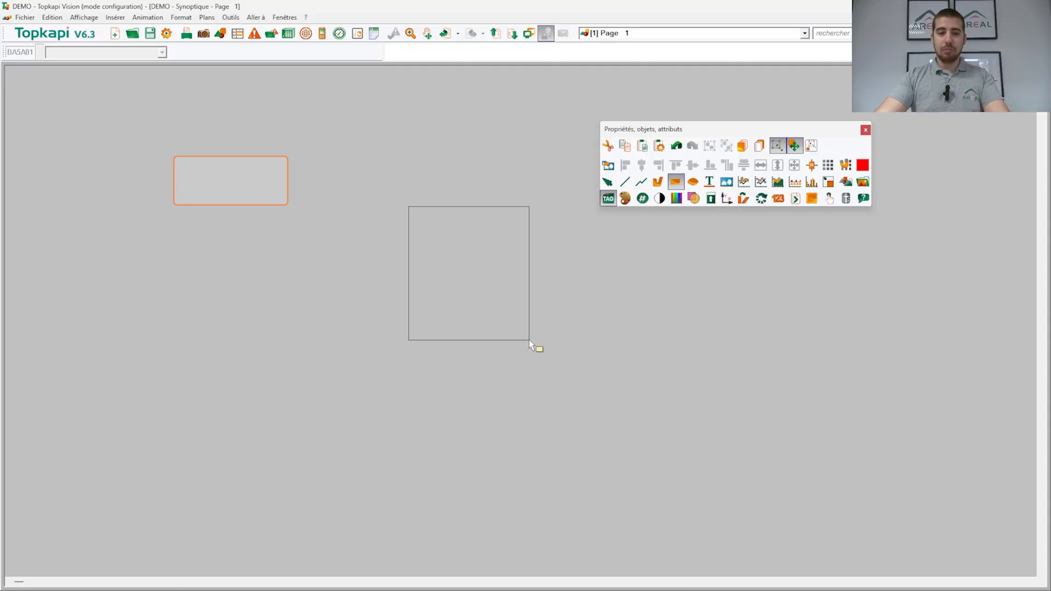
double_click(477, 271)
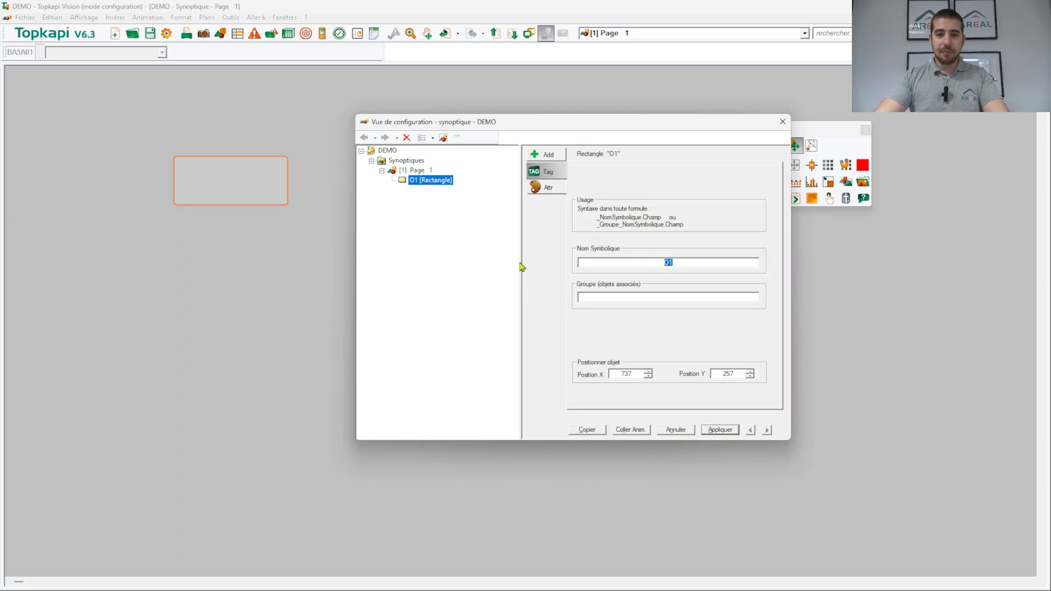
- Add a Remplissage animation to the second rectangle, driven by PR.NUM1.MESURE.NIVEAU.PV with a maximum value of 100
left_click(545, 159)
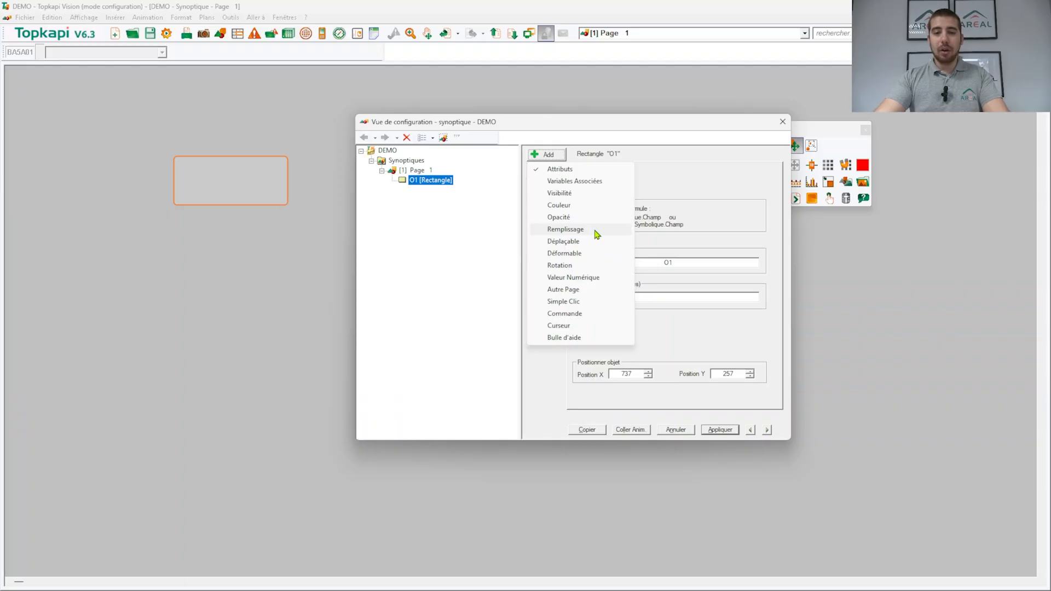
left_click(566, 230)
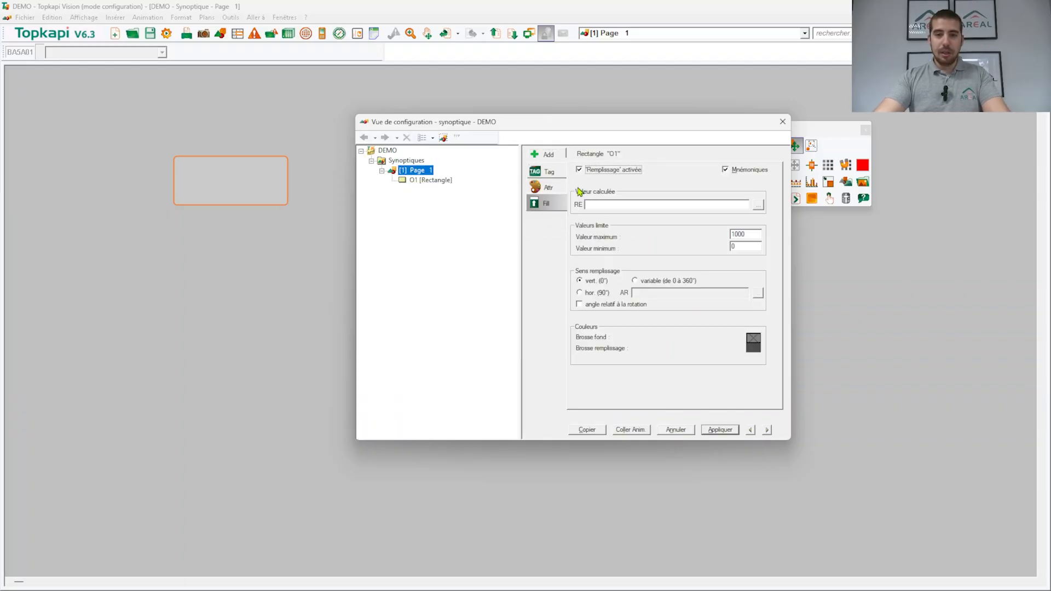
left_click(611, 205)
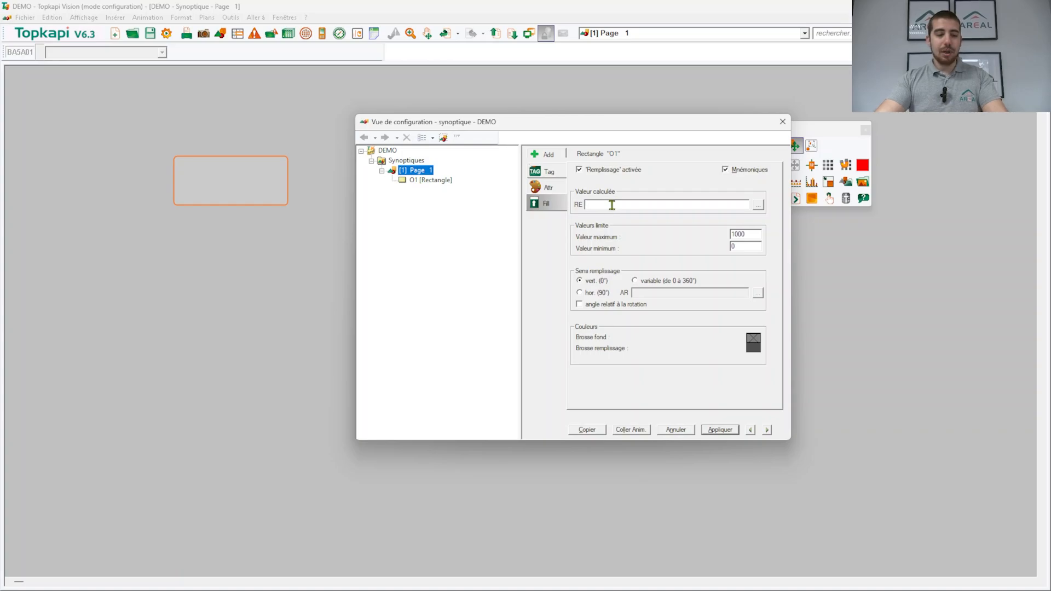
type("PR.NUM.MESURE.NIVEAU.PV")
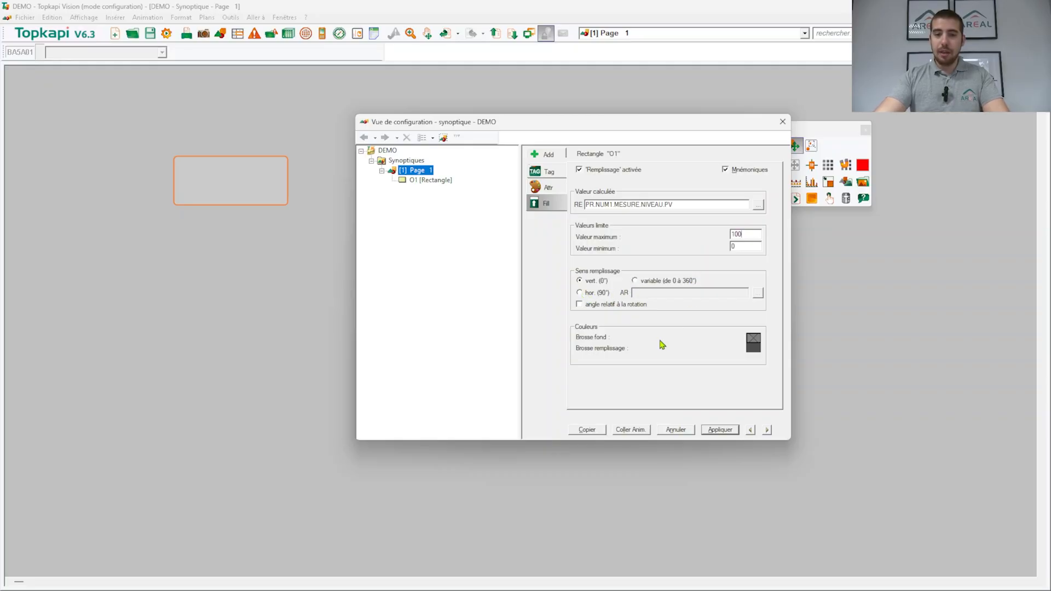
- Set the second rectangle's fill brush to dark green, apply the configuration, and check the filling in runtime mode before returning to configuration mode
left_click(753, 350)
left_click(495, 287)
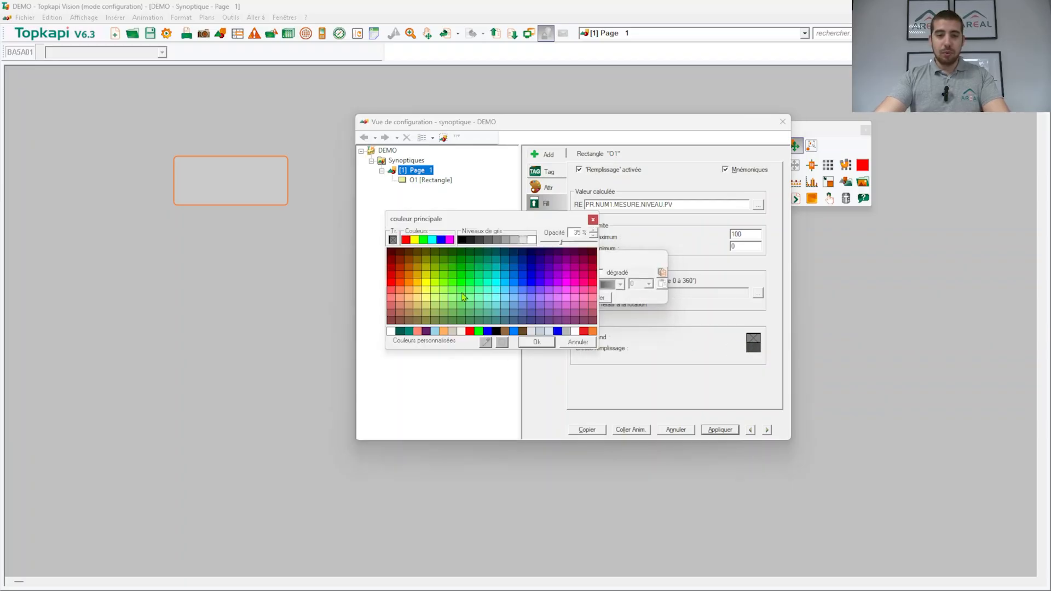
left_click(401, 332)
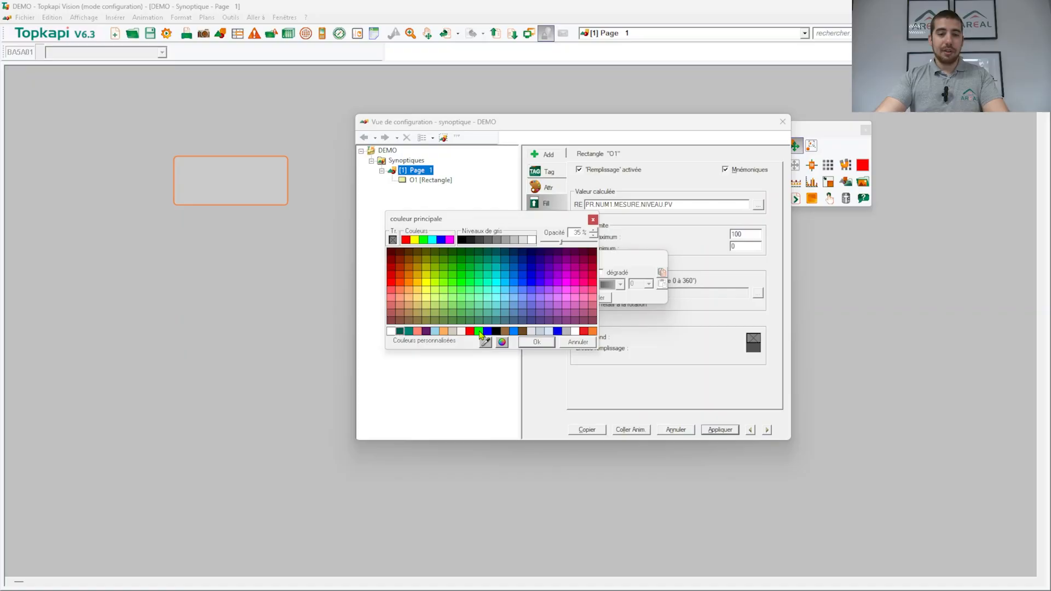
left_click(534, 343)
left_click(543, 301)
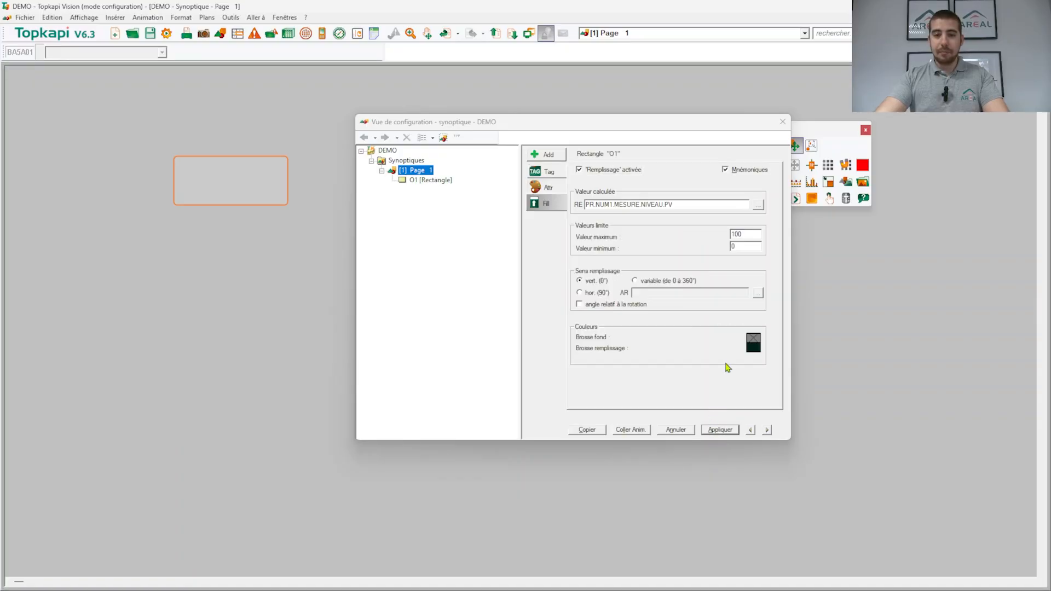
left_click(717, 430)
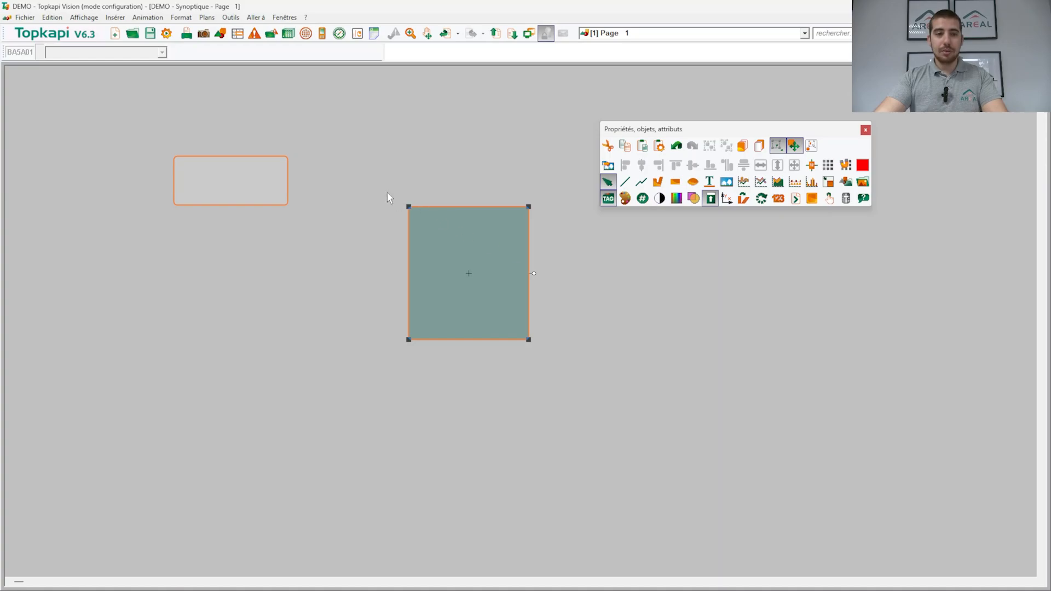
left_click(167, 33)
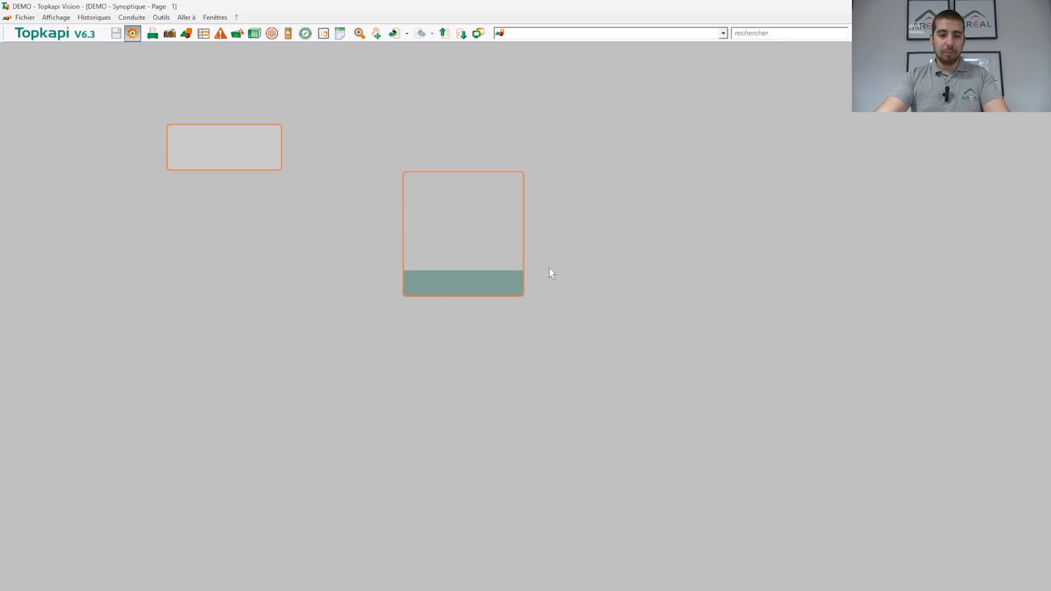
key("F12")
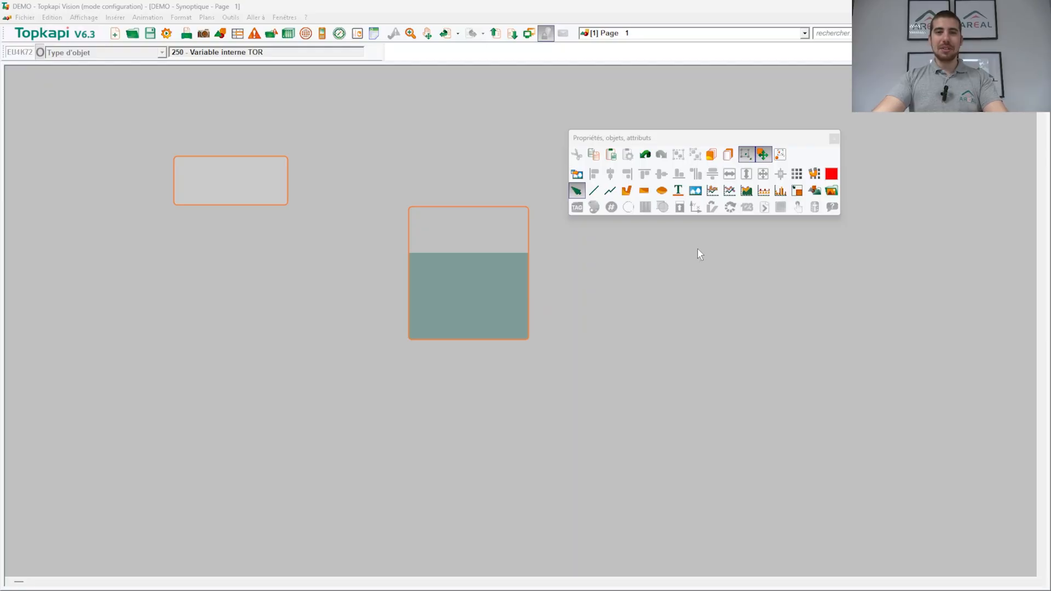
- Place a text object at about X 561, Y 395, beside the filling rectangle, and set its displayed text to "Niveau :"
left_click(679, 191)
left_click(312, 281)
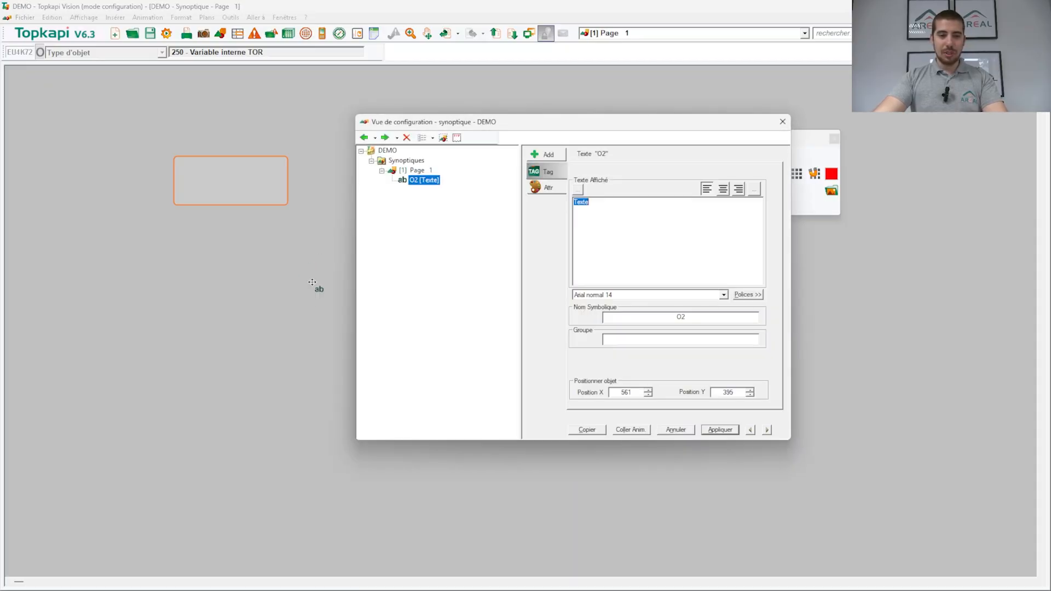
left_click(606, 210)
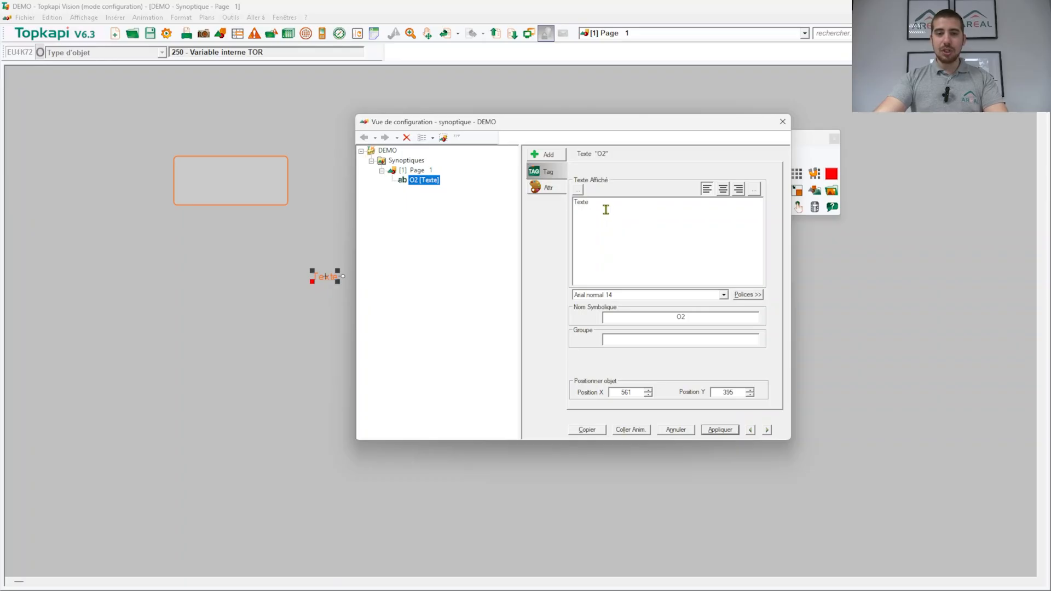
left_click_drag(606, 209, 518, 202)
type("Niveau :")
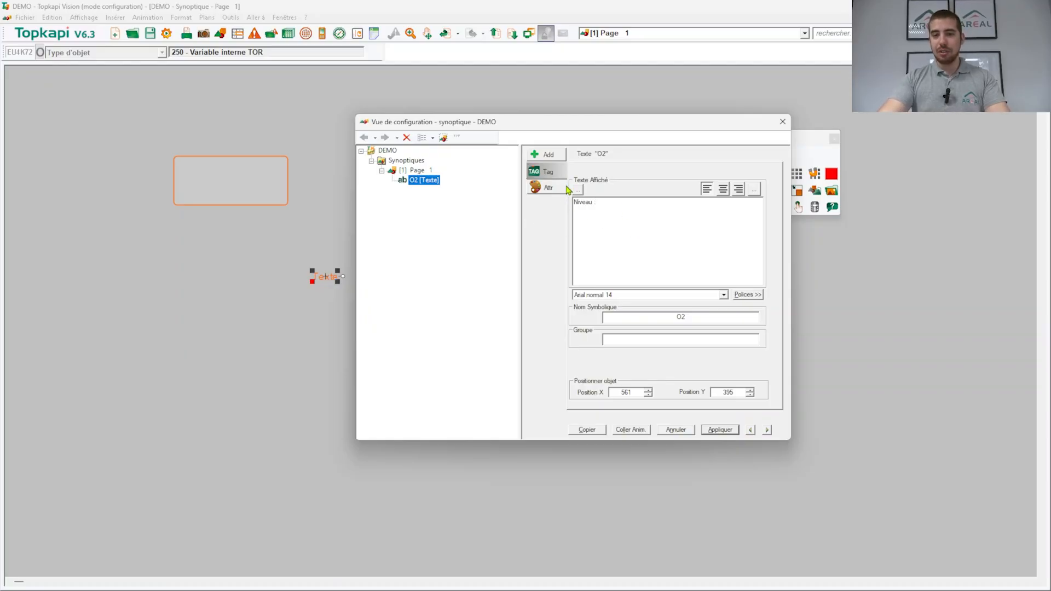
- Add a Valeur Numérique animation to the text, using PR.NUM1.MESURE.NIVEAU.PV with Valeur 3, apply it and test it in runtime mode
left_click(550, 157)
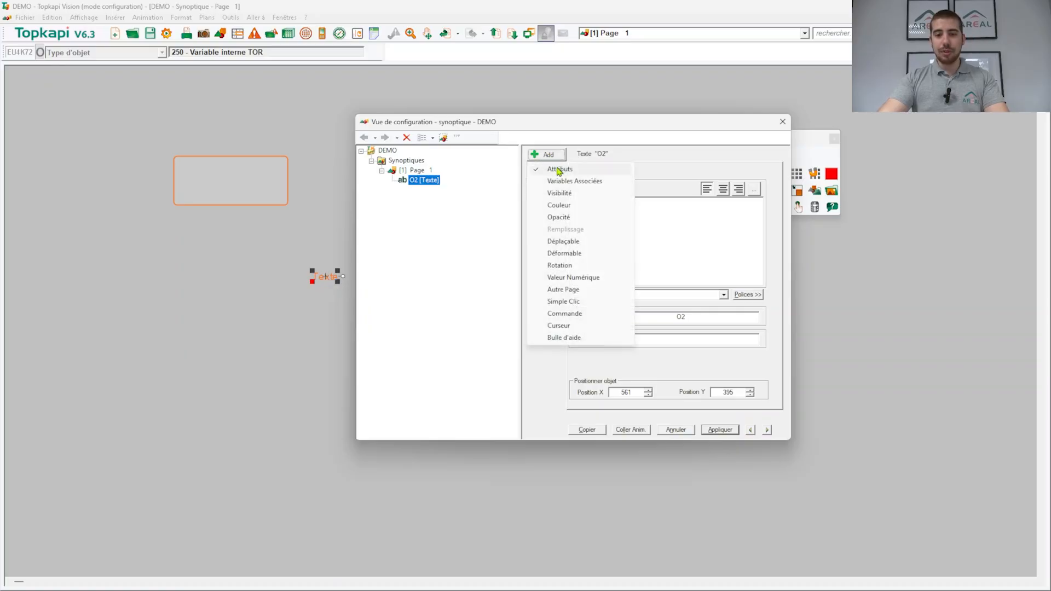
left_click(583, 277)
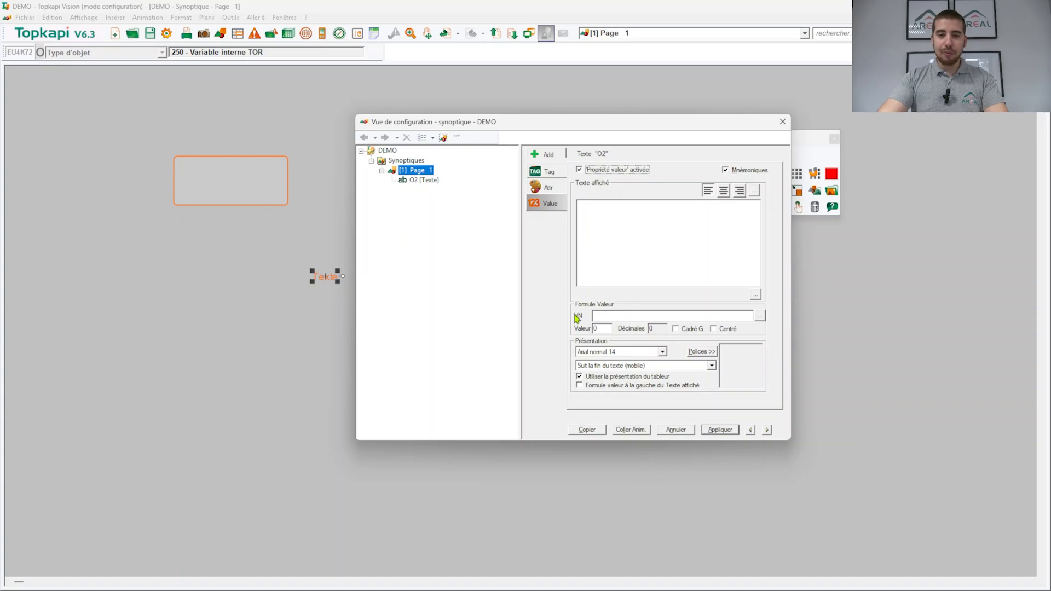
left_click(608, 314)
type("PR.LUM1.MESURE.NIVEAU.PV")
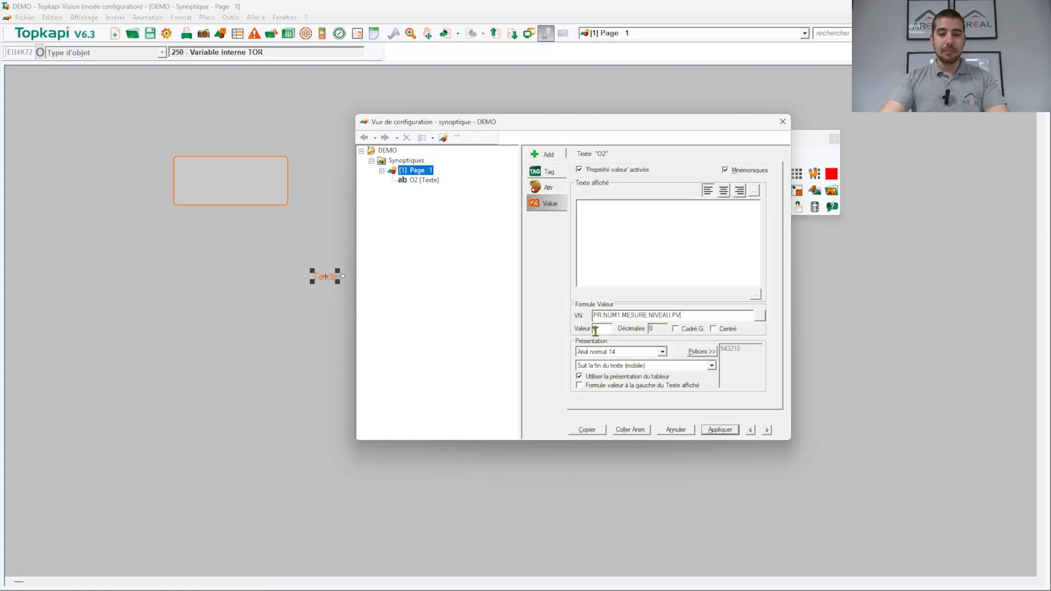
double_click(599, 329)
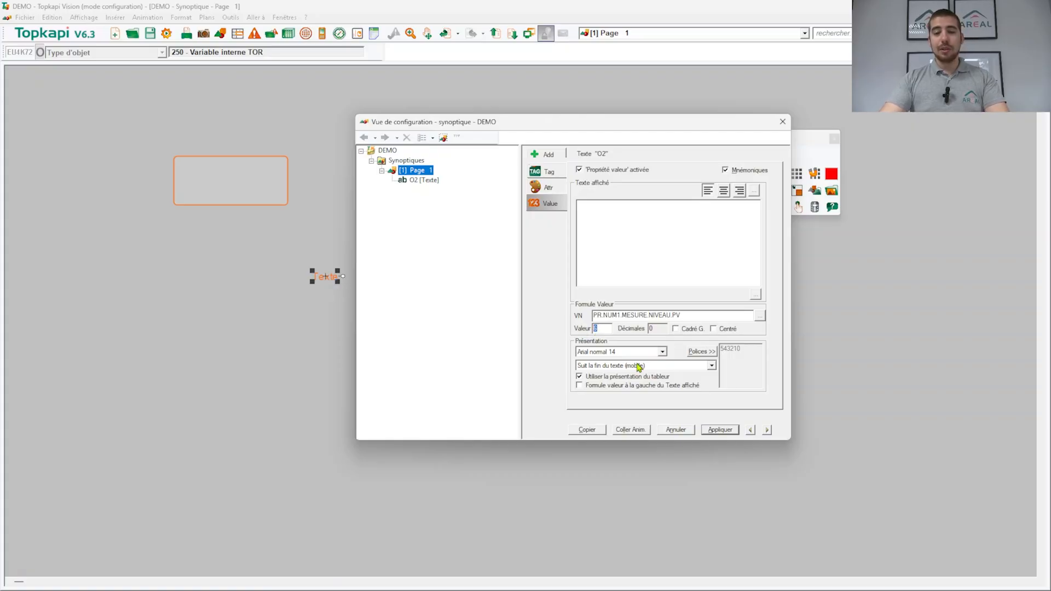
type("3")
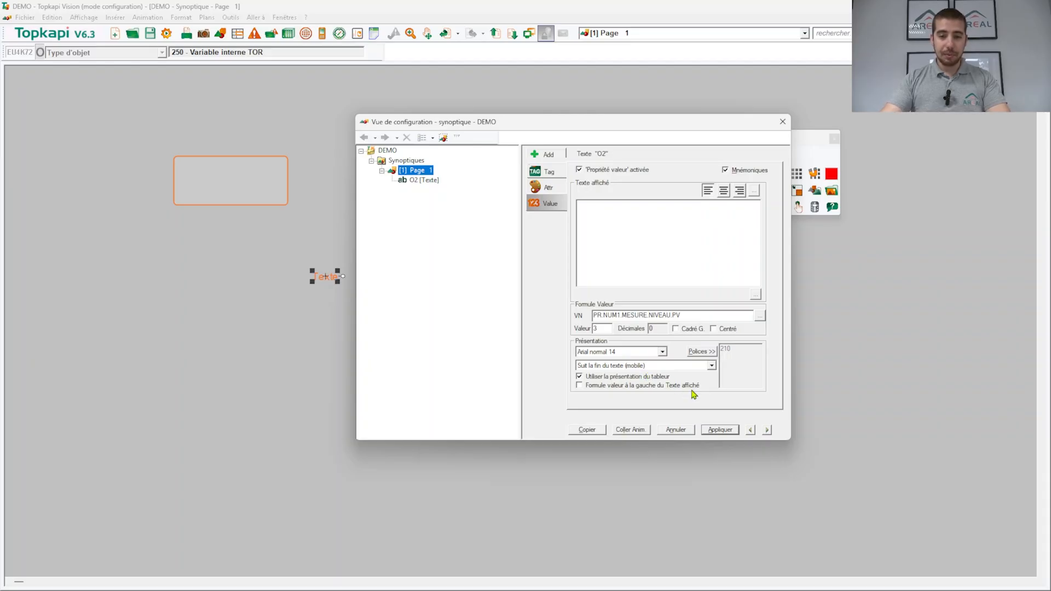
left_click(720, 430)
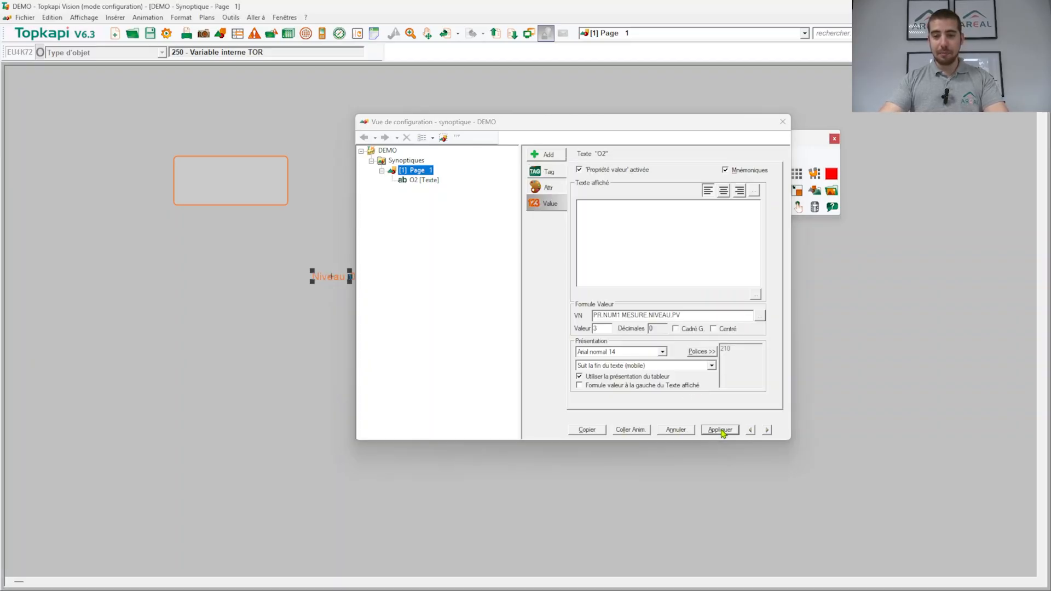
left_click(783, 128)
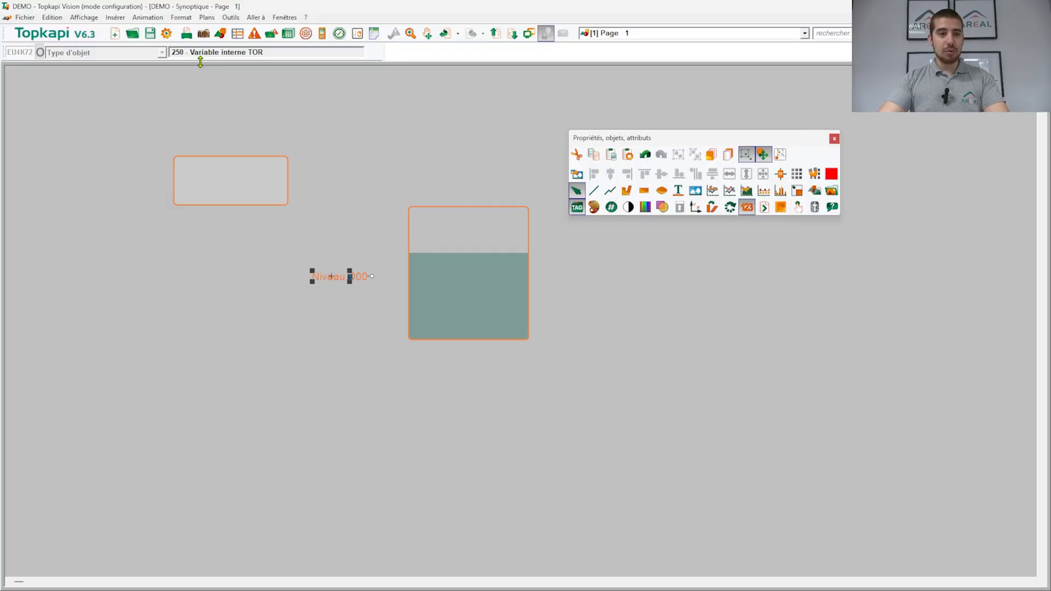
left_click(166, 33)
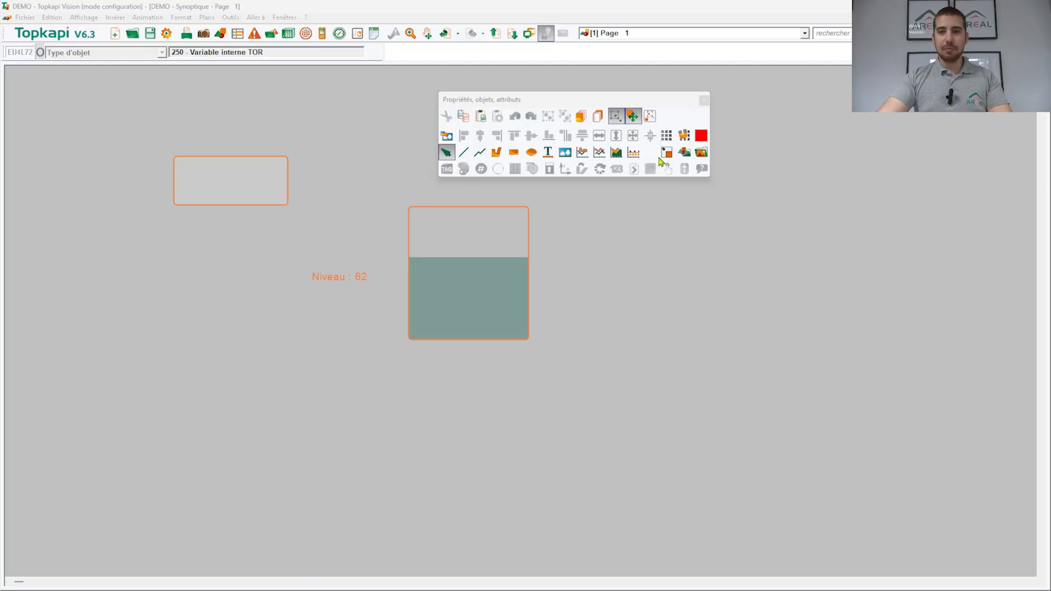
- Insert the Pump_141 grey and green images from the library's Pompes Taille_1 folder, at about X 1741, Y 329 and X 1593, Y 330
left_click(701, 153)
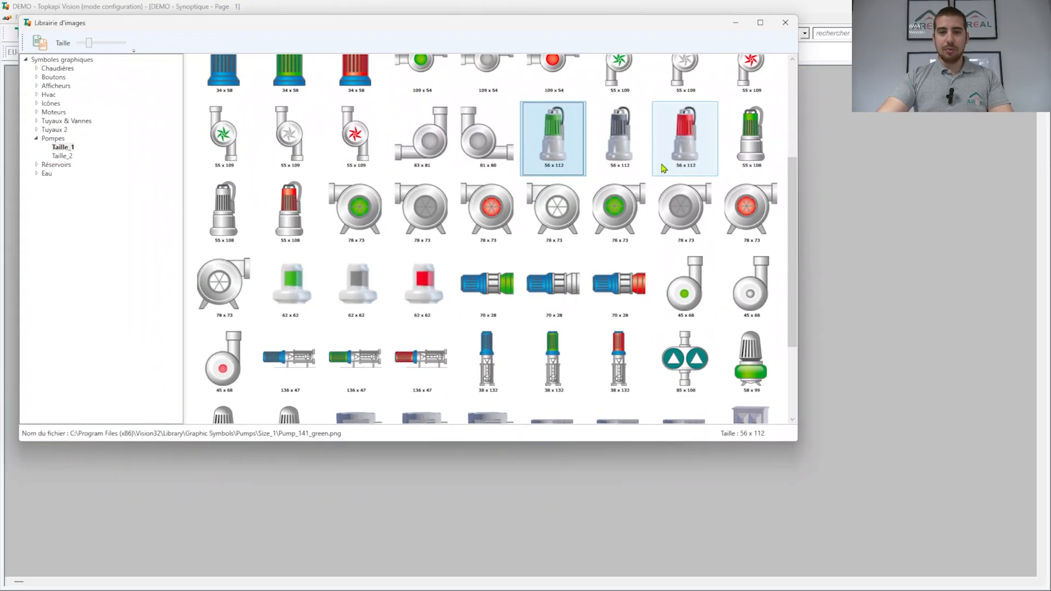
left_click_drag(627, 153, 977, 249)
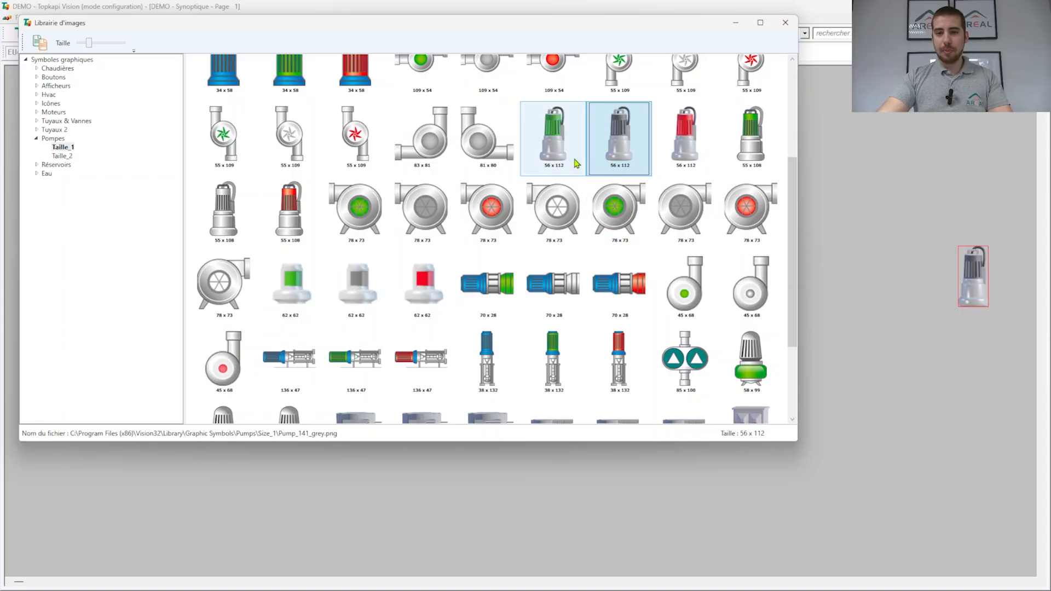
left_click_drag(569, 159, 862, 244)
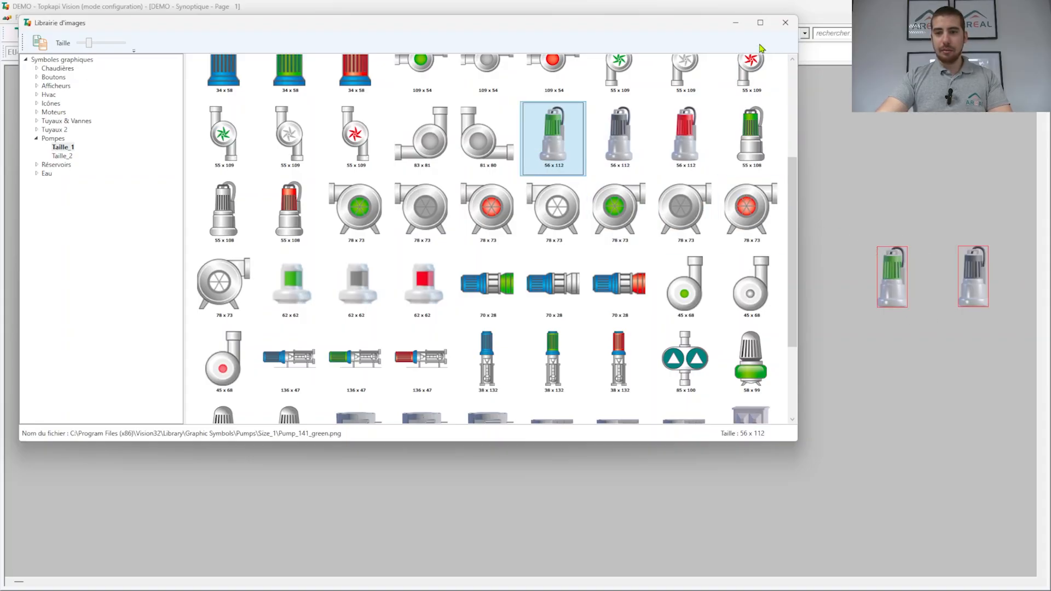
left_click(736, 23)
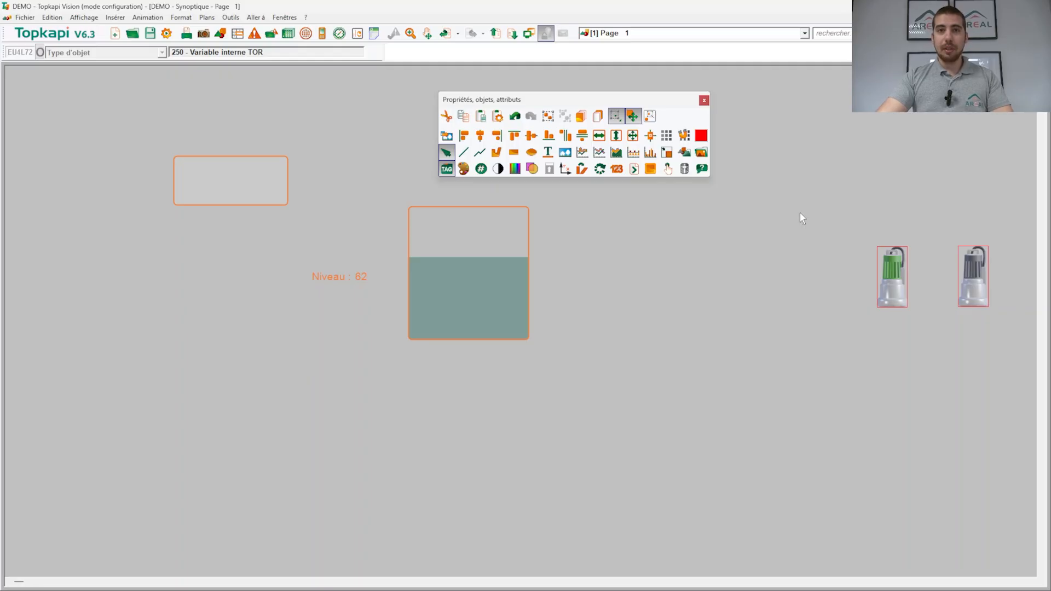
- Add a Visibilité animation to the green pump image, driven by the variable CMD_POMPE
double_click(892, 275)
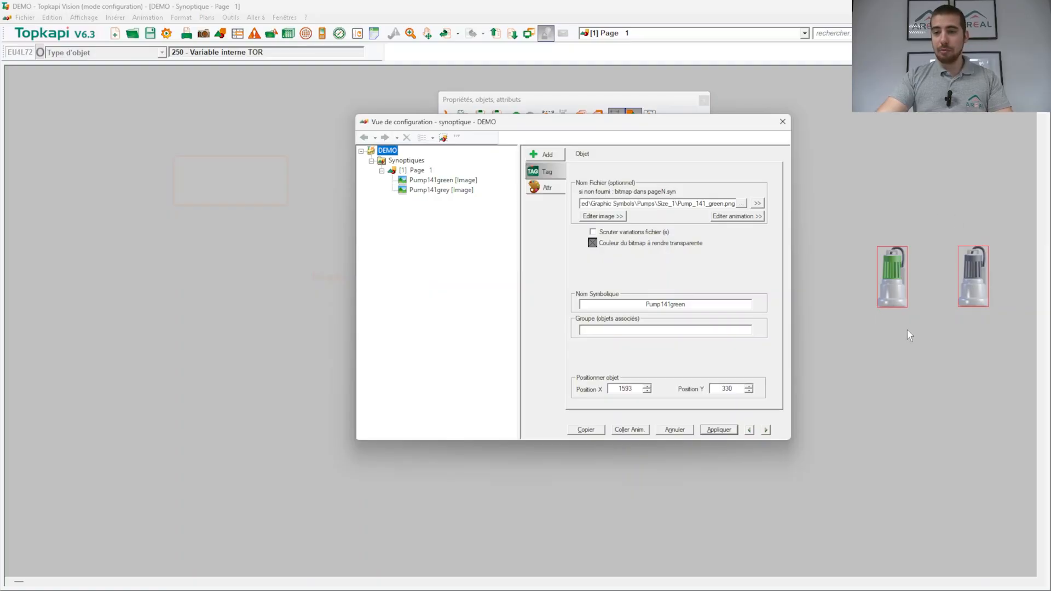
left_click(546, 155)
left_click(562, 196)
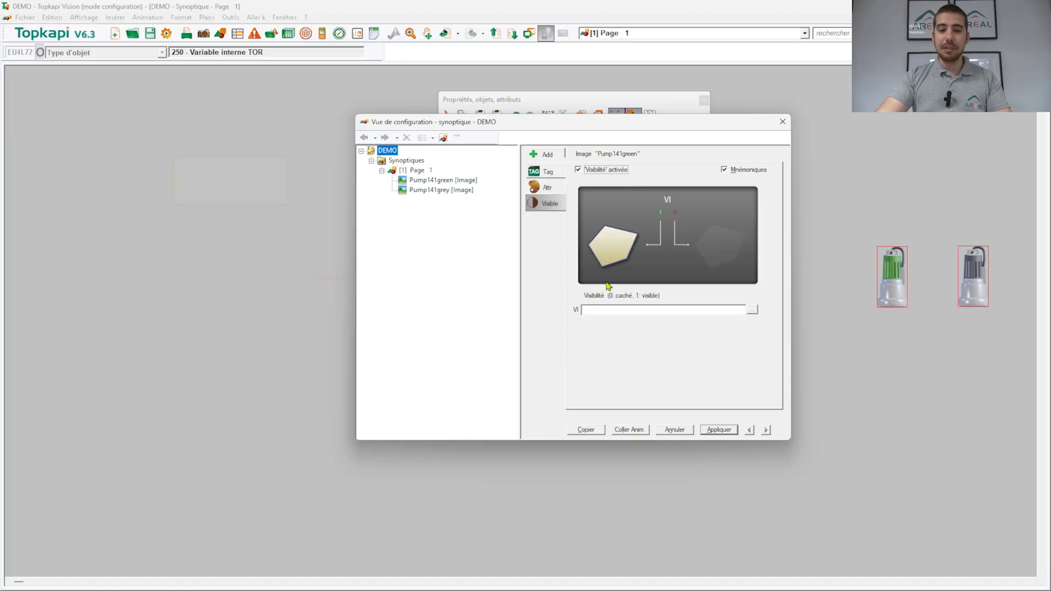
left_click(605, 309)
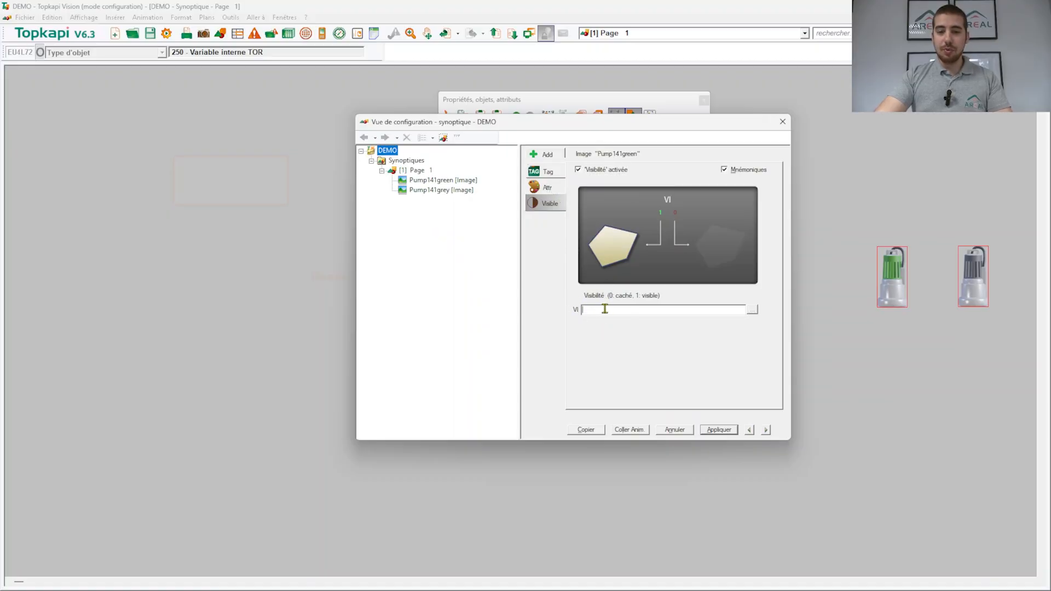
type("CMD_POMPE")
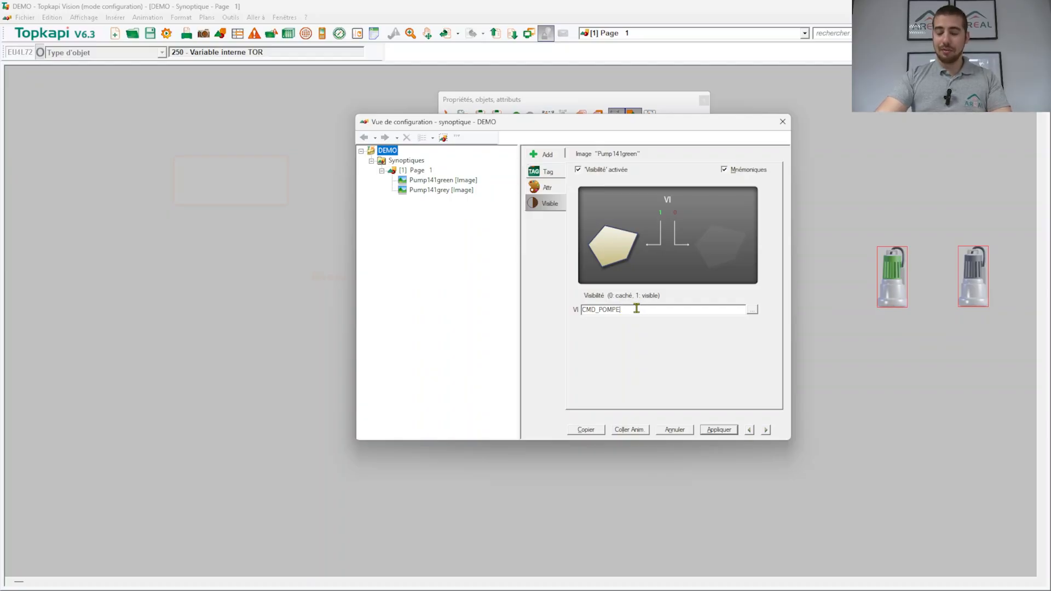
- Add a Visibilité animation to the grey pump image with the formula NON(CMD_POMPE), apply the configuration and close it
left_click(970, 277)
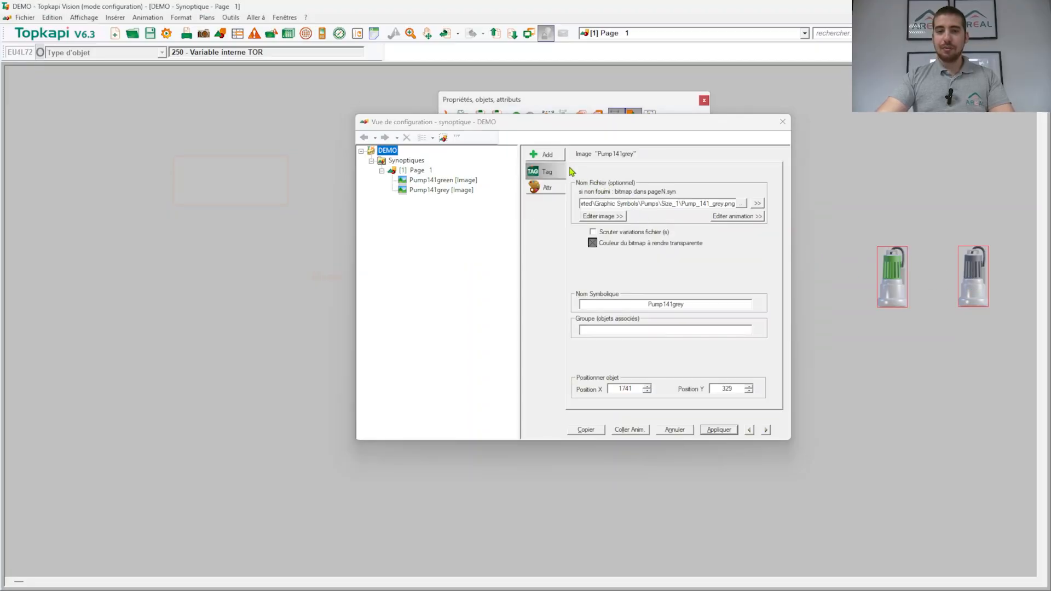
left_click(549, 157)
left_click(583, 194)
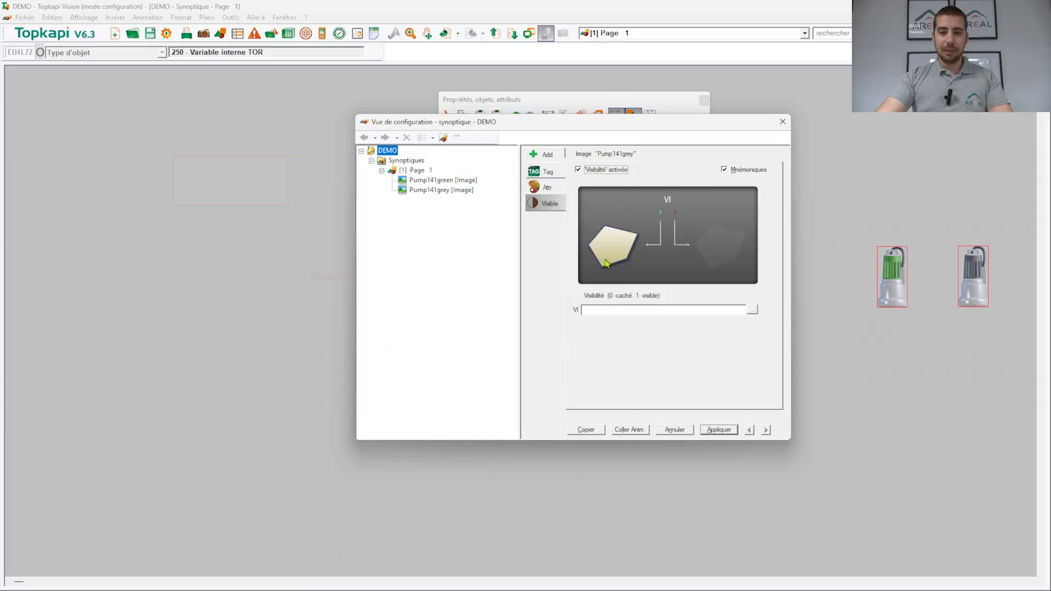
type("NON")
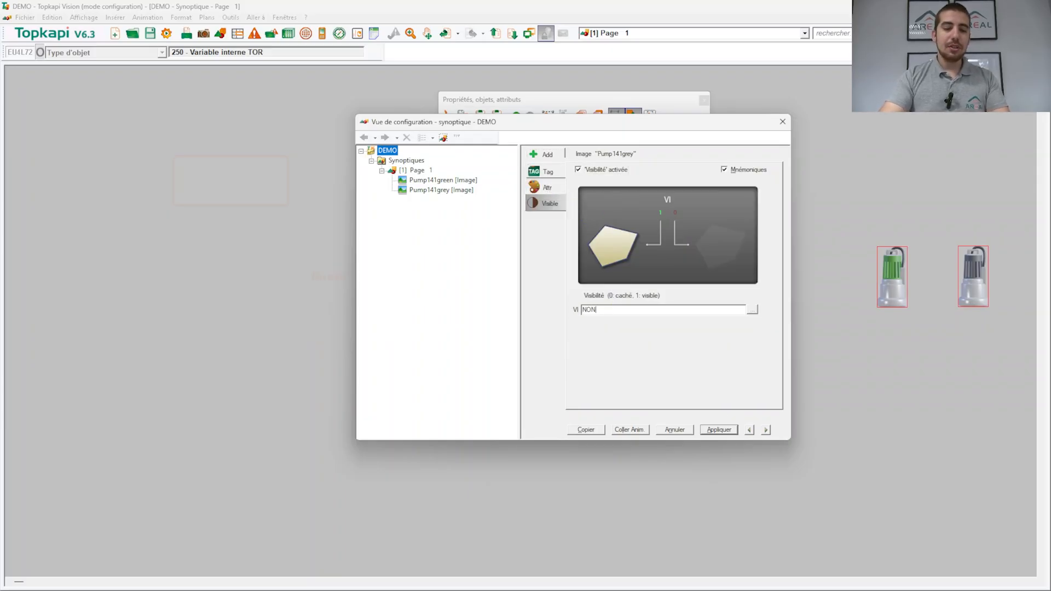
type("(CMD_POMPE")
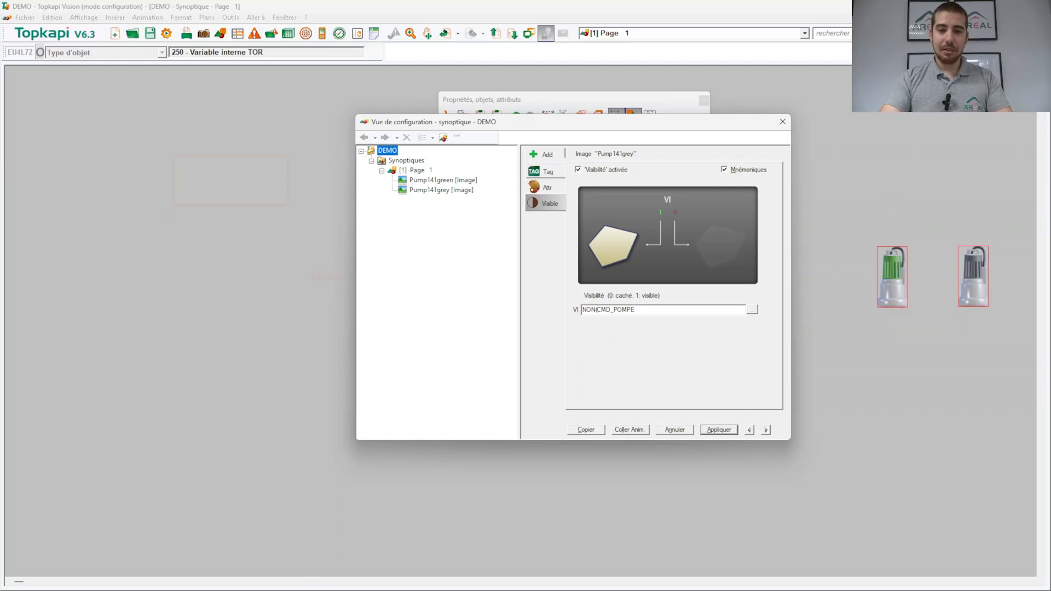
type(")")
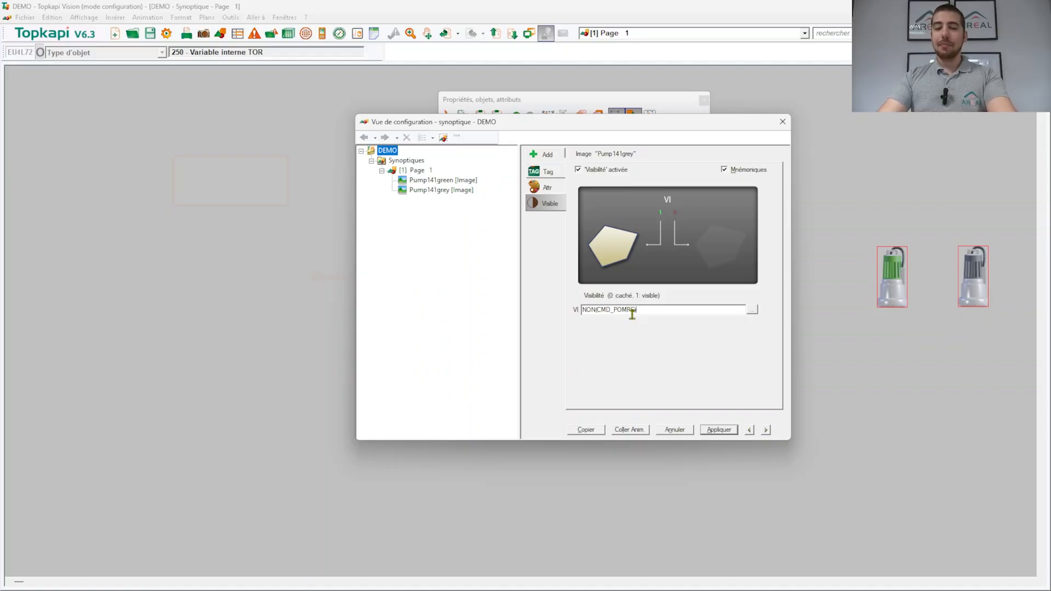
left_click(713, 431)
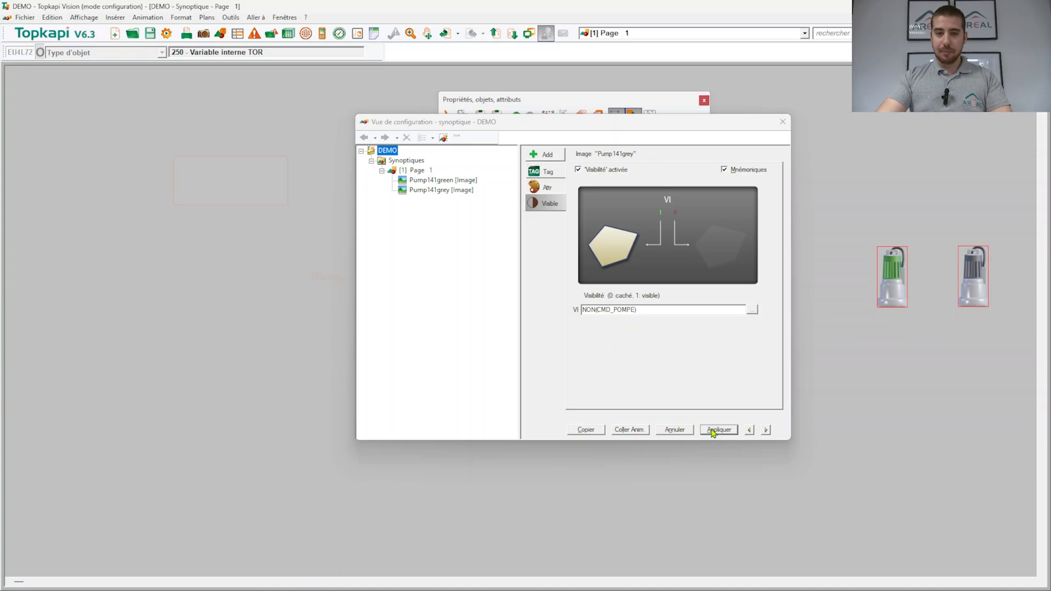
left_click(783, 121)
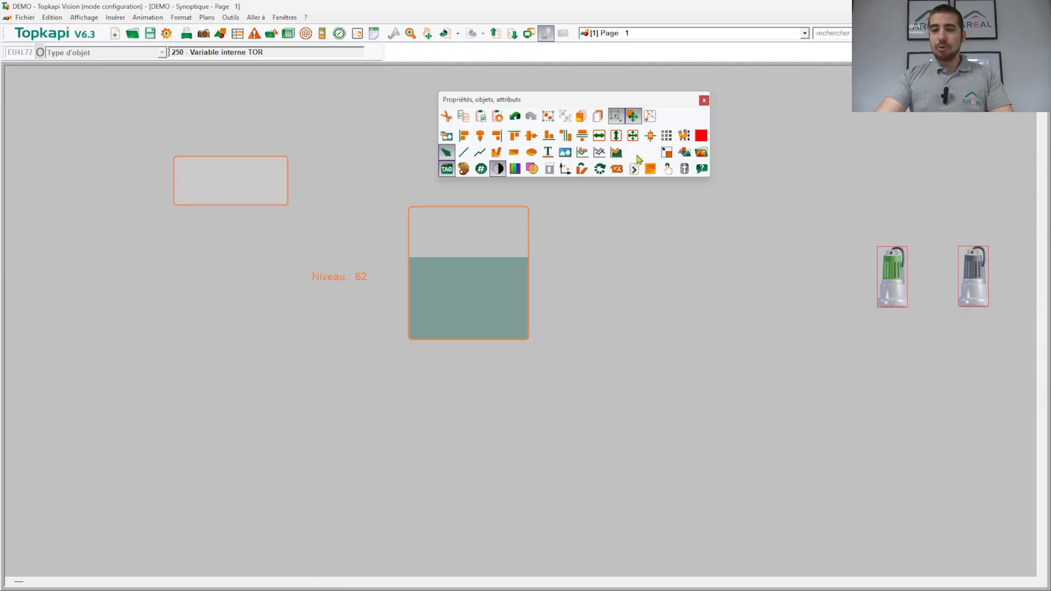
- Draw a small rectangle above the two pumps at about X 1624, Y 235 and open its configuration
left_click(513, 152)
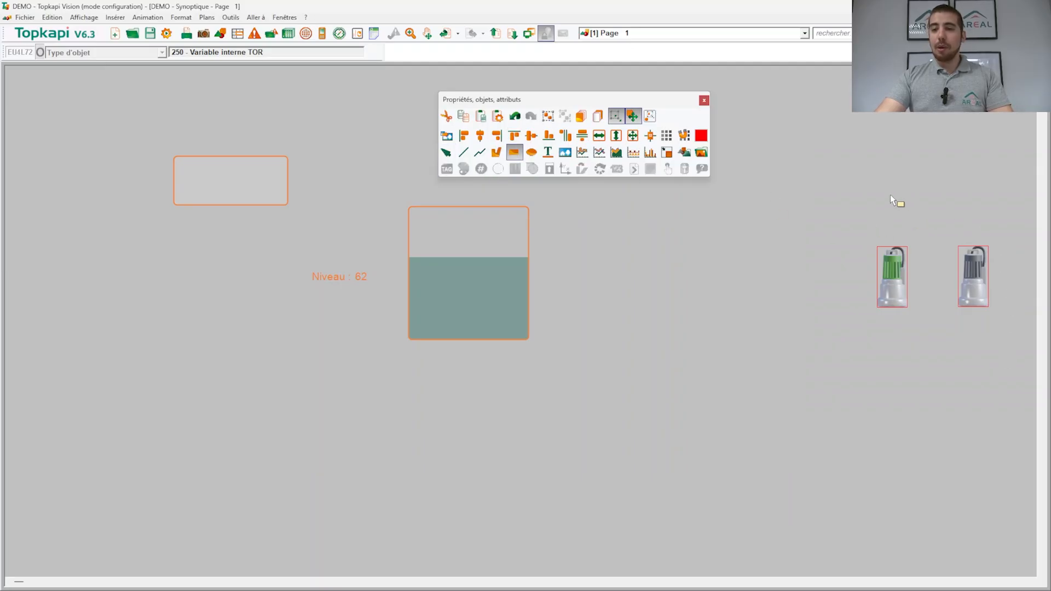
left_click_drag(894, 195, 957, 214)
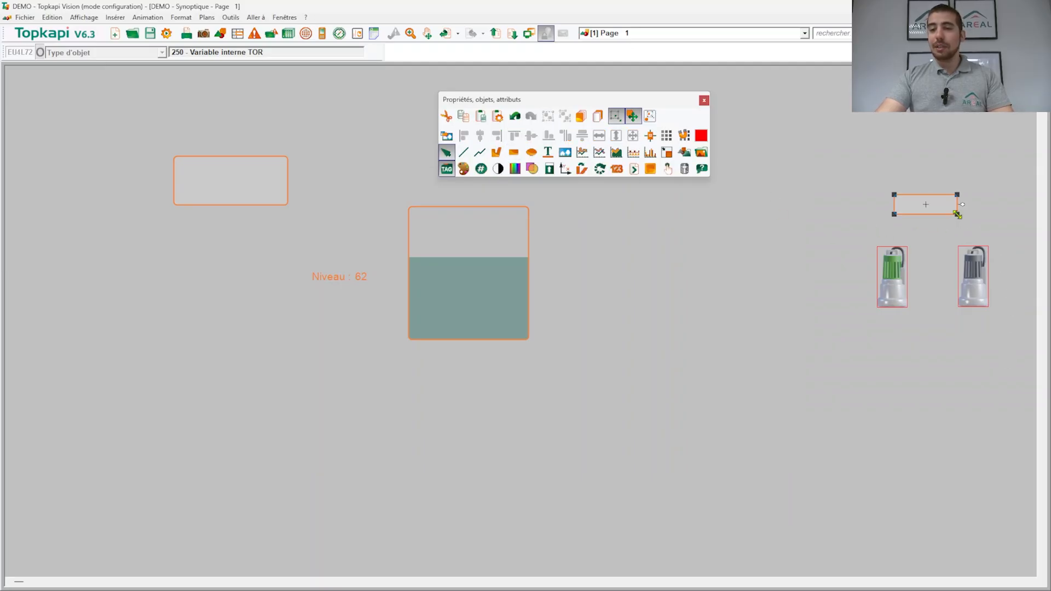
double_click(930, 203)
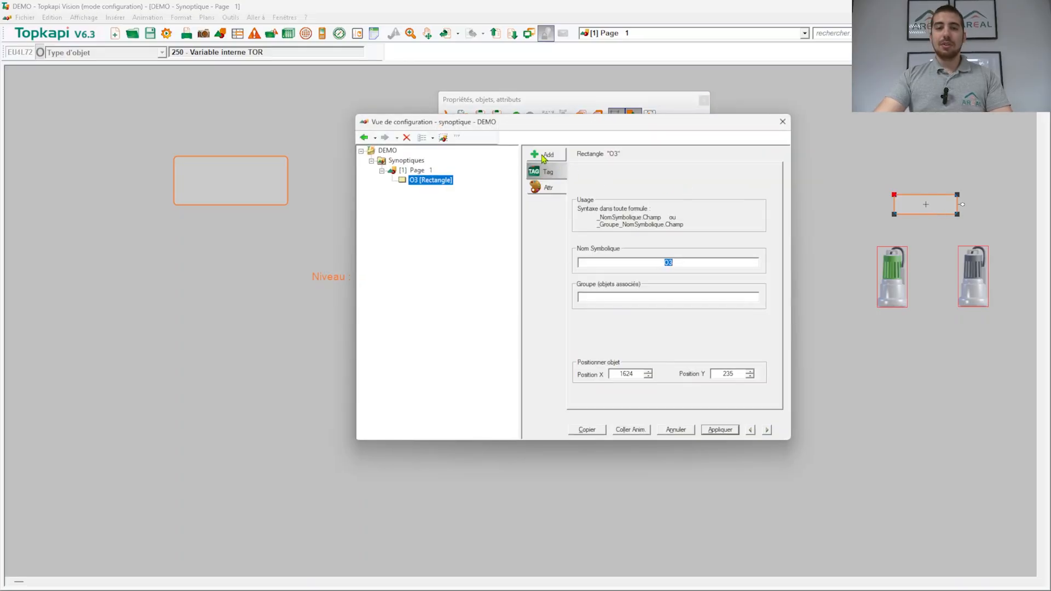
- Add a Commande animation to the small rectangle with target cell CMD_POMPE and value NON(CMD_POMPE)
left_click(545, 156)
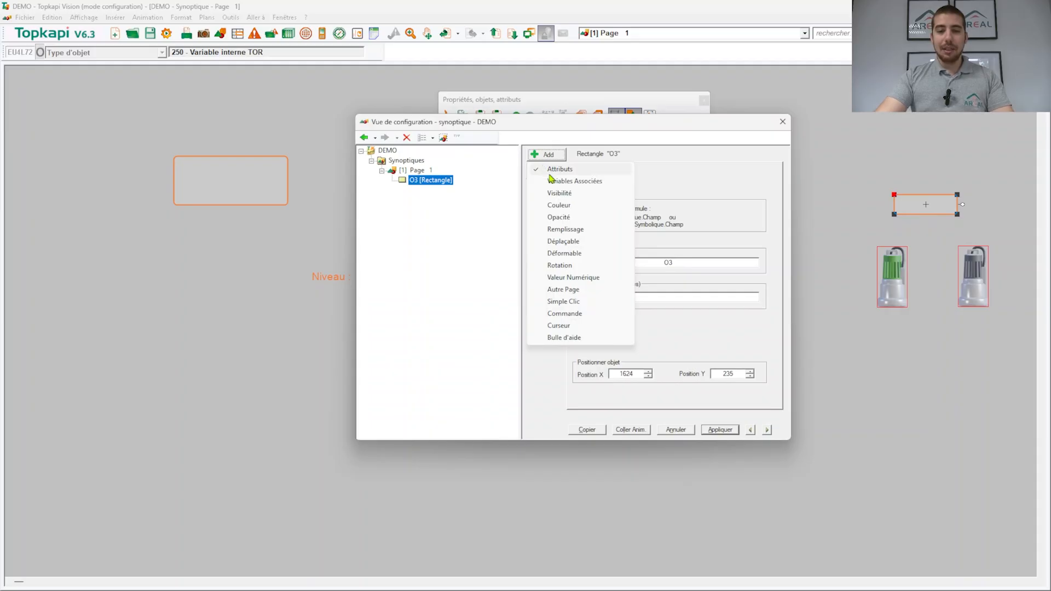
left_click(580, 314)
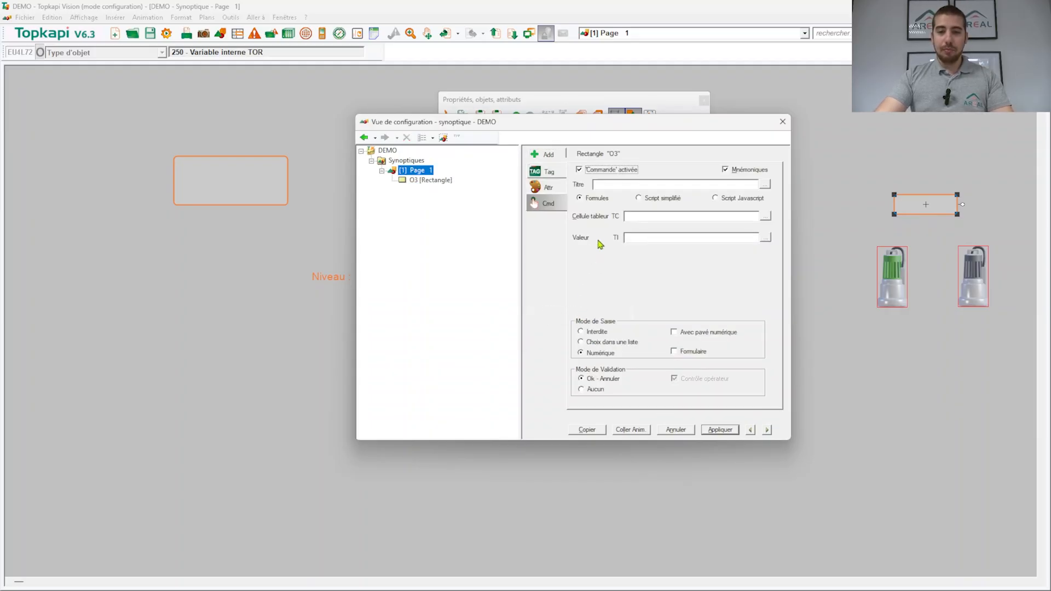
left_click(633, 217)
type("CMD_POMPE")
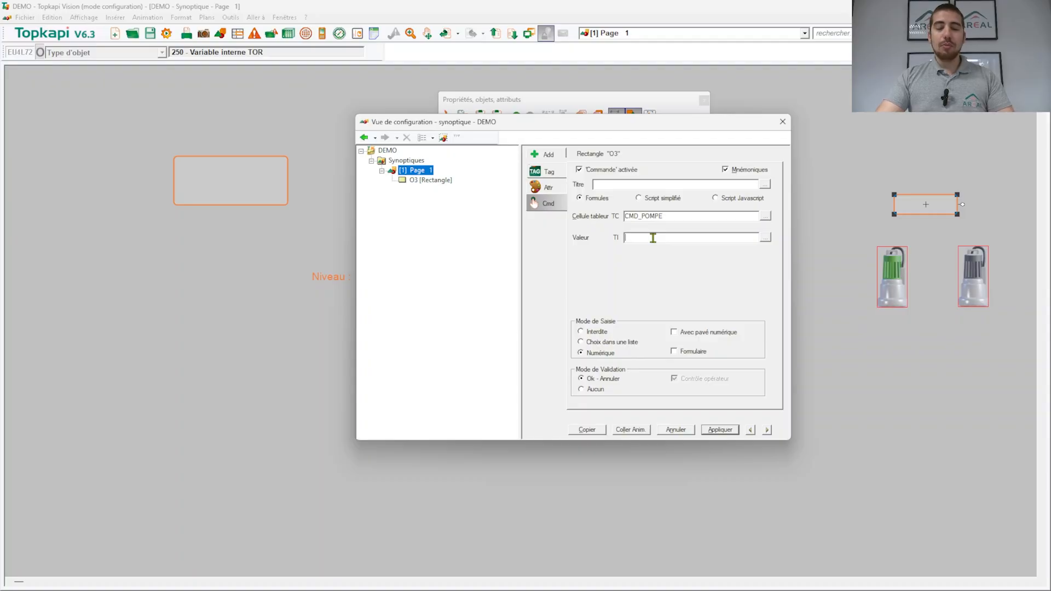
type("NON")
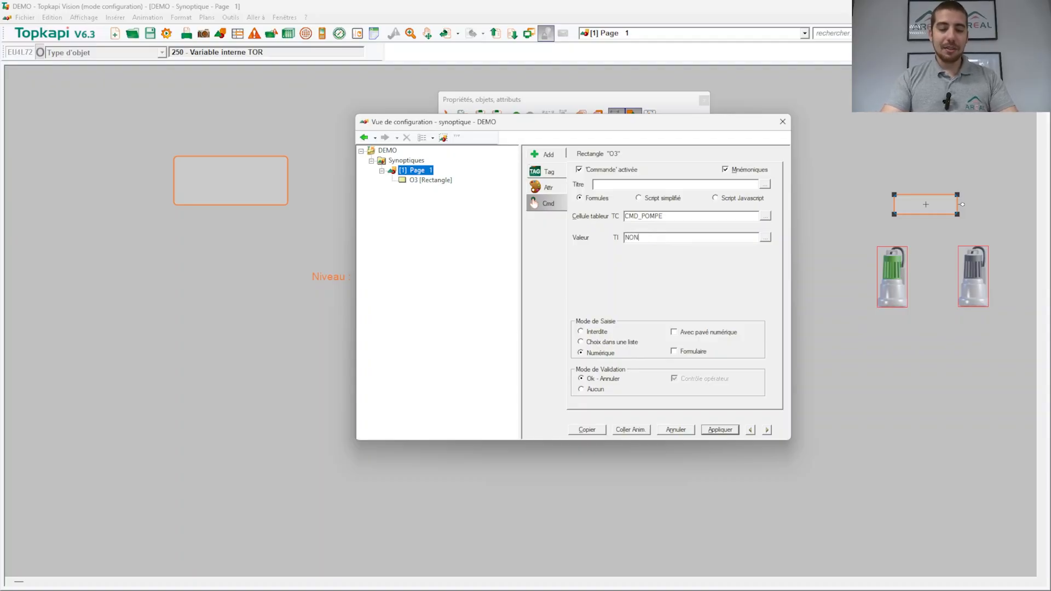
type("(")
type("CMD_POMPE")
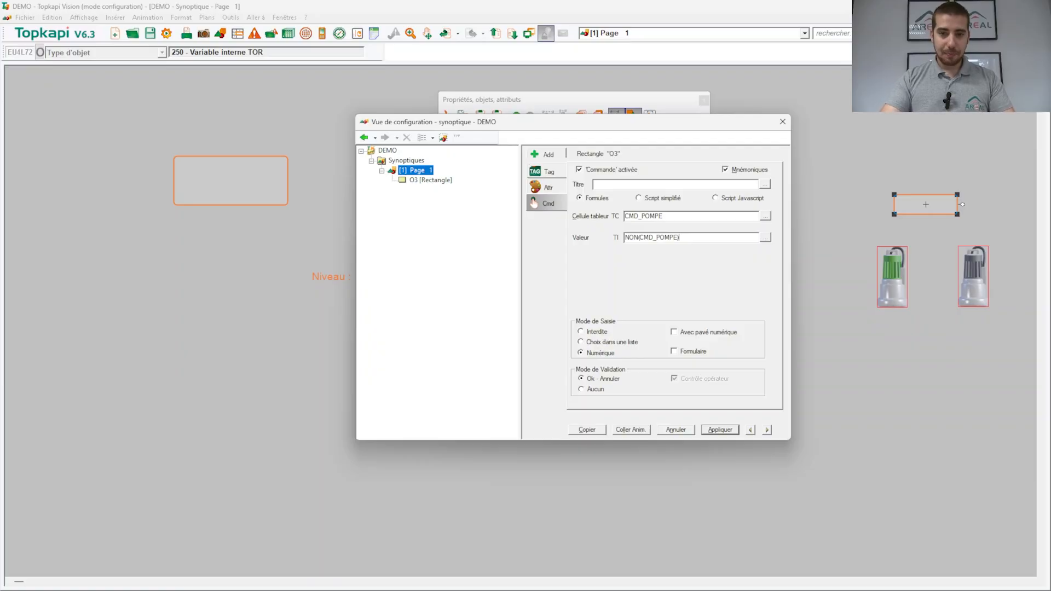
- Set the command's validation mode to Aucun, apply the rectangle's configuration and close it
left_click(581, 389)
left_click(718, 430)
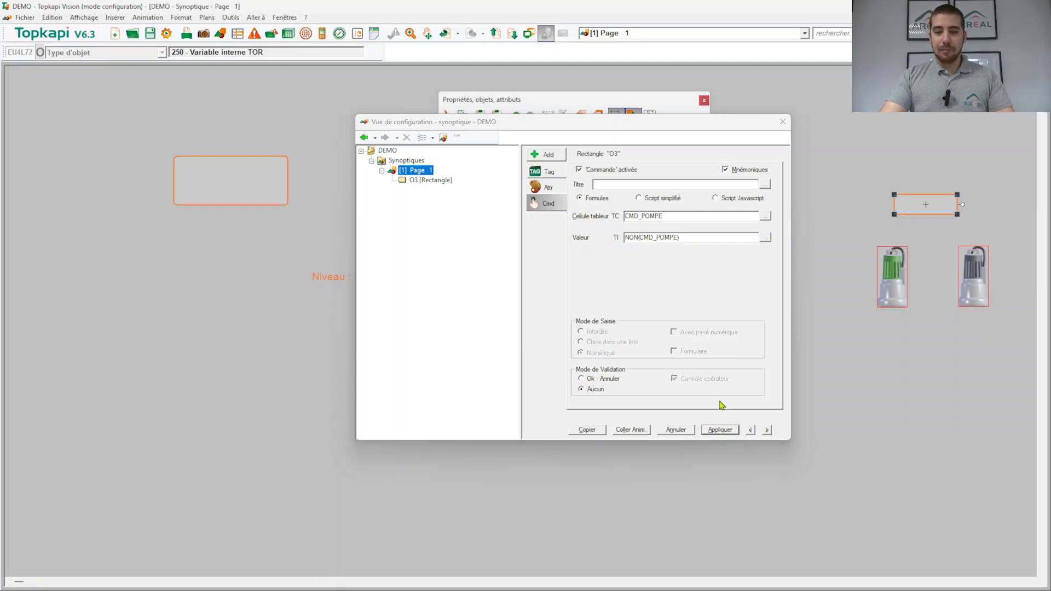
left_click(783, 122)
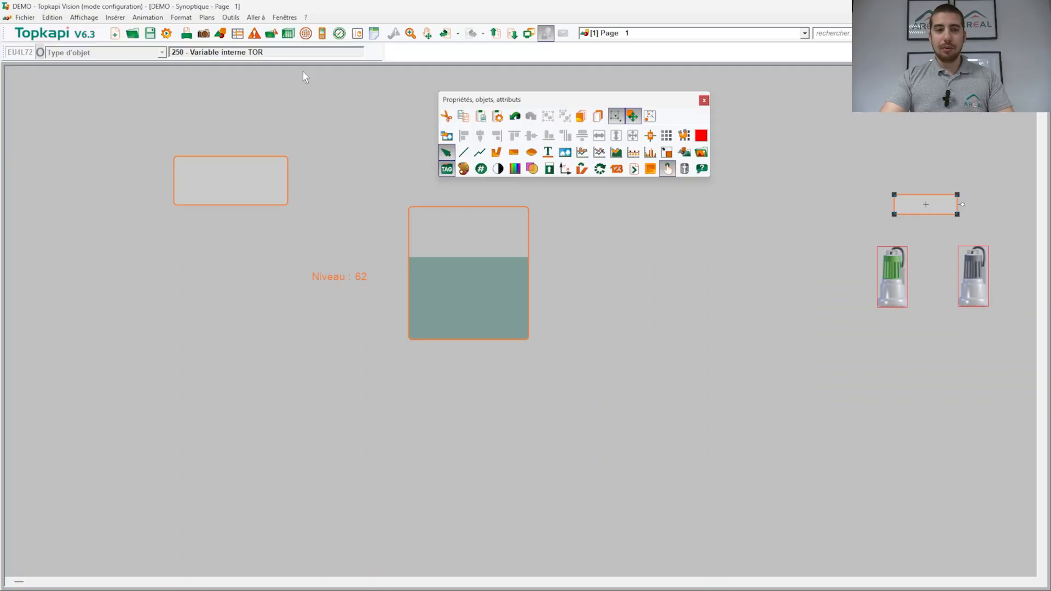
- Switch the page to operating mode and toggle the pump command with the small rectangle to test it
left_click(166, 34)
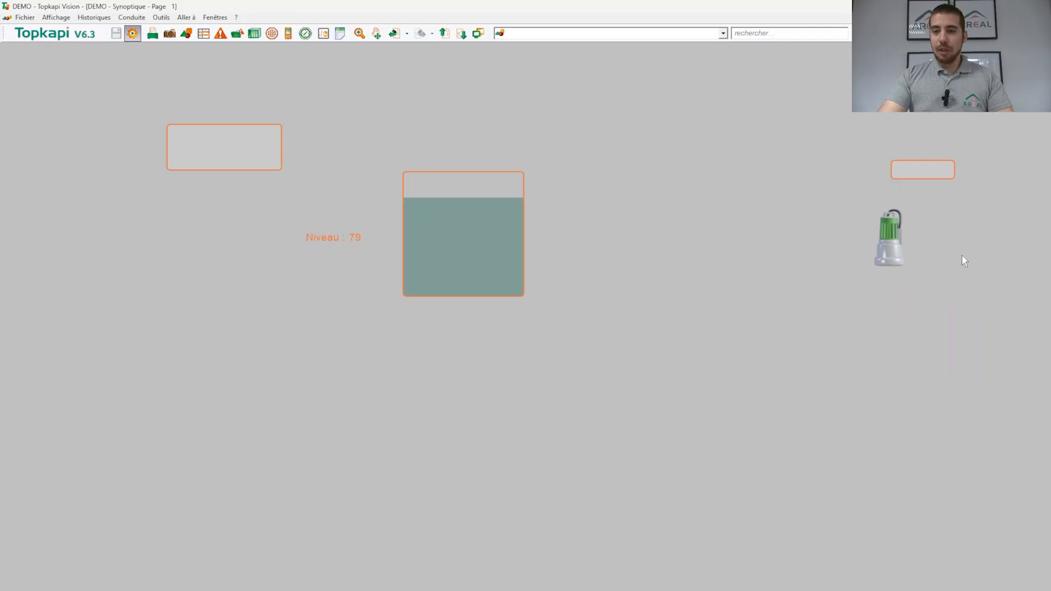
left_click(918, 171)
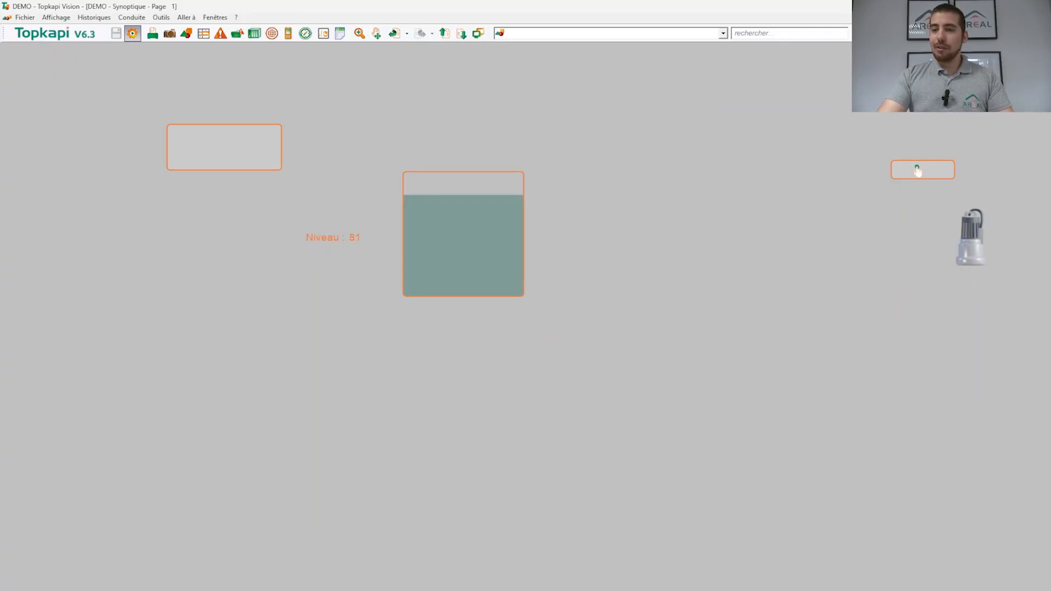
left_click(918, 171)
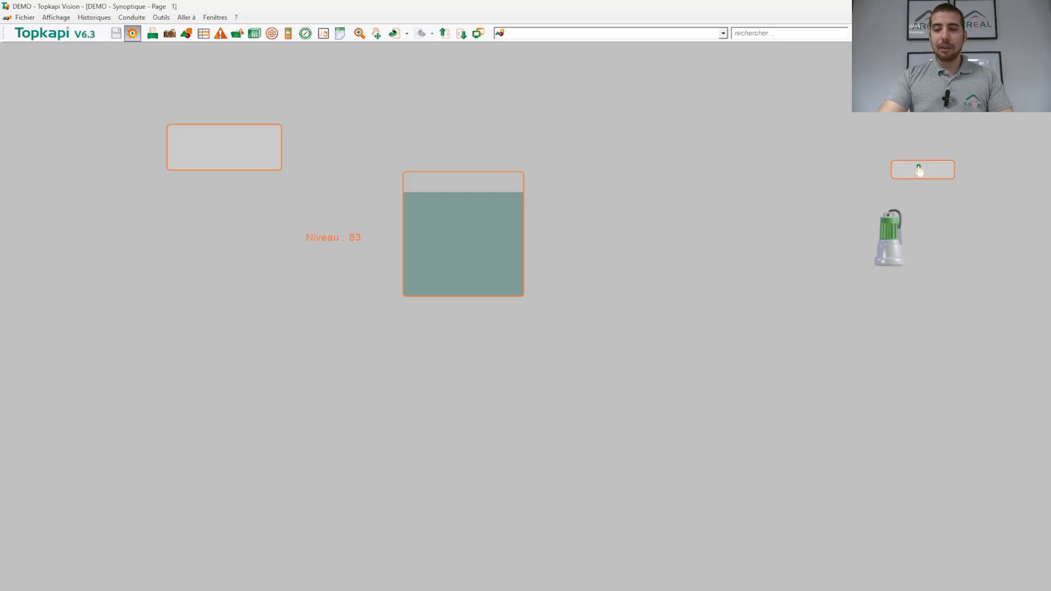
left_click(919, 171)
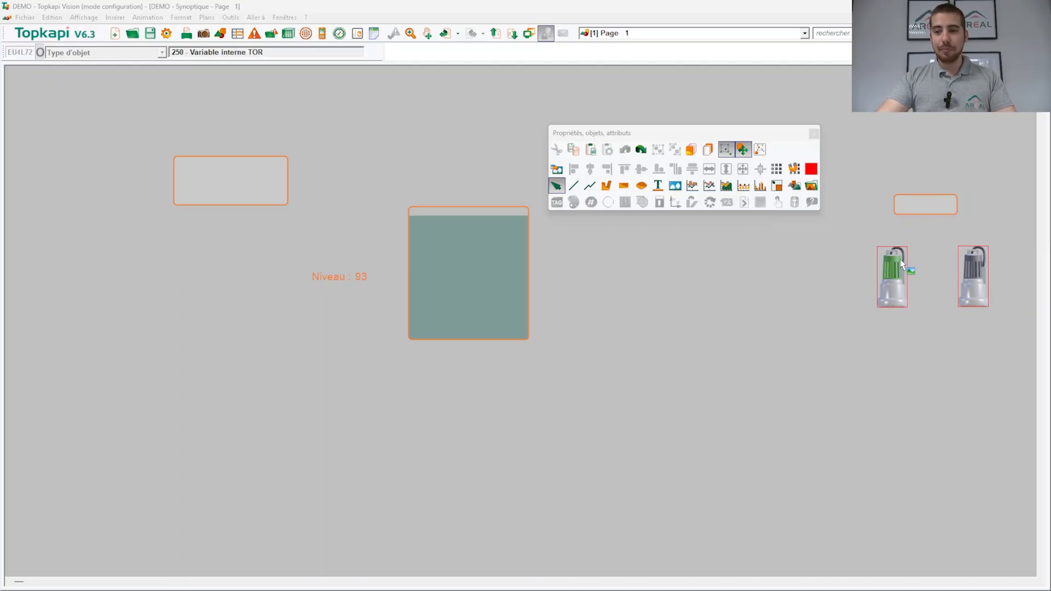
- Align the green and grey pump images on their left edges so that they overlap
left_click_drag(852, 225, 1001, 326)
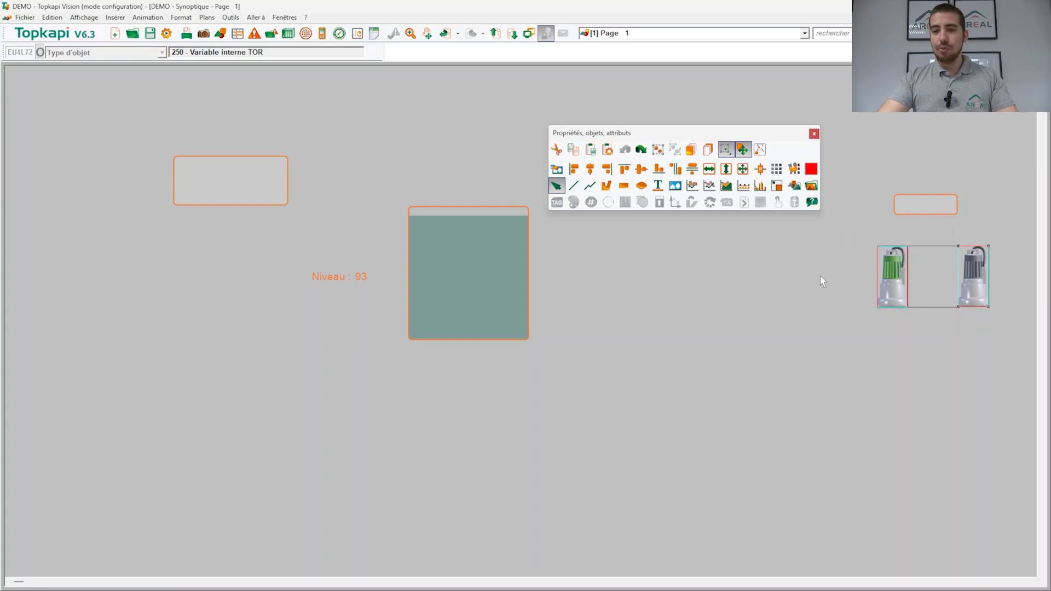
left_click(576, 170)
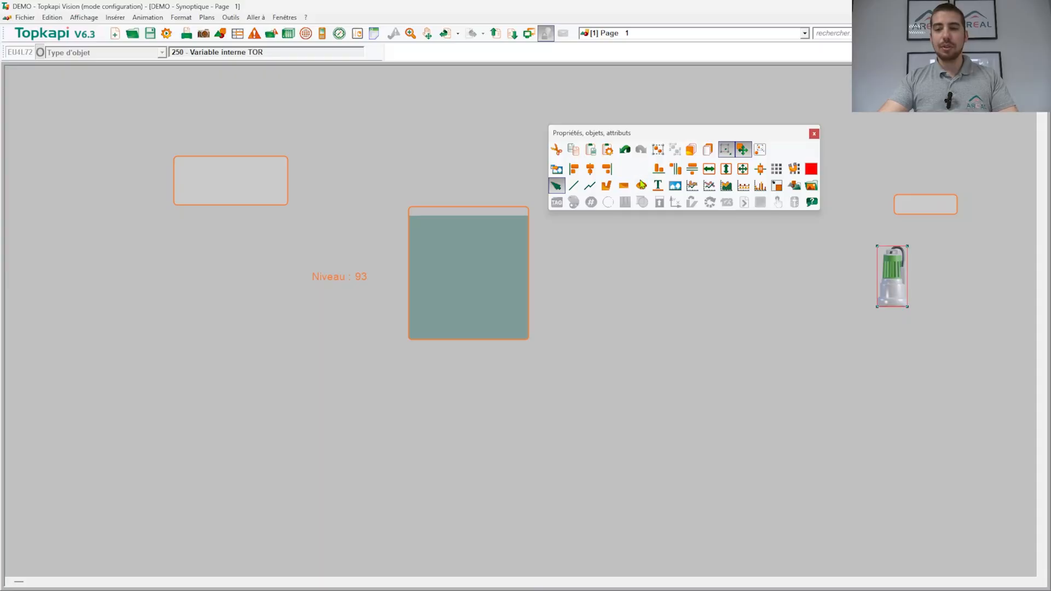
left_click(833, 268)
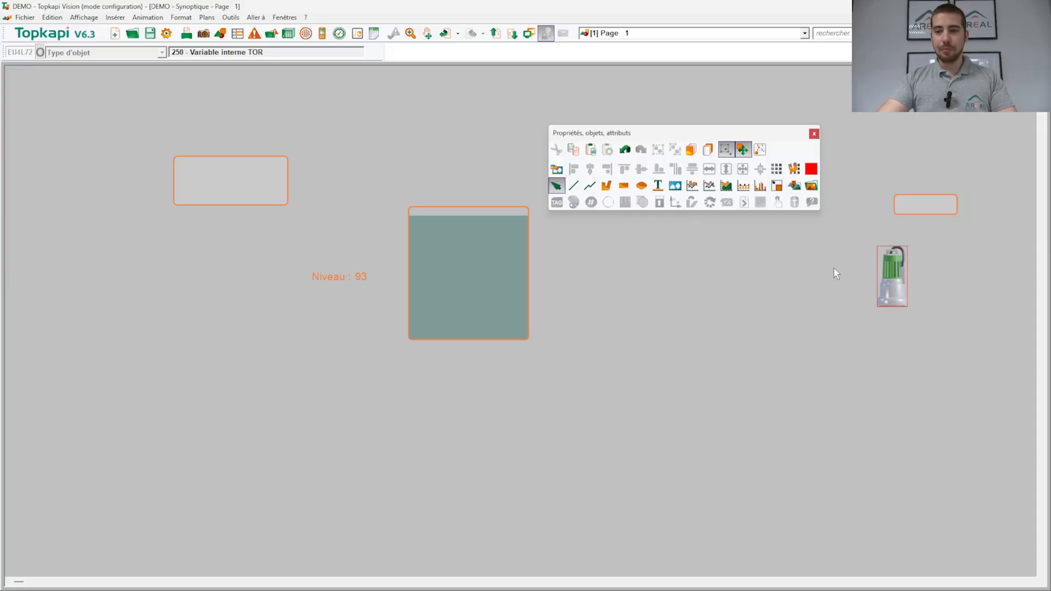
- Move both overlapping pump images together to just below the small command rectangle
left_click_drag(865, 226, 934, 335)
left_click_drag(888, 282, 924, 257)
left_click(874, 275)
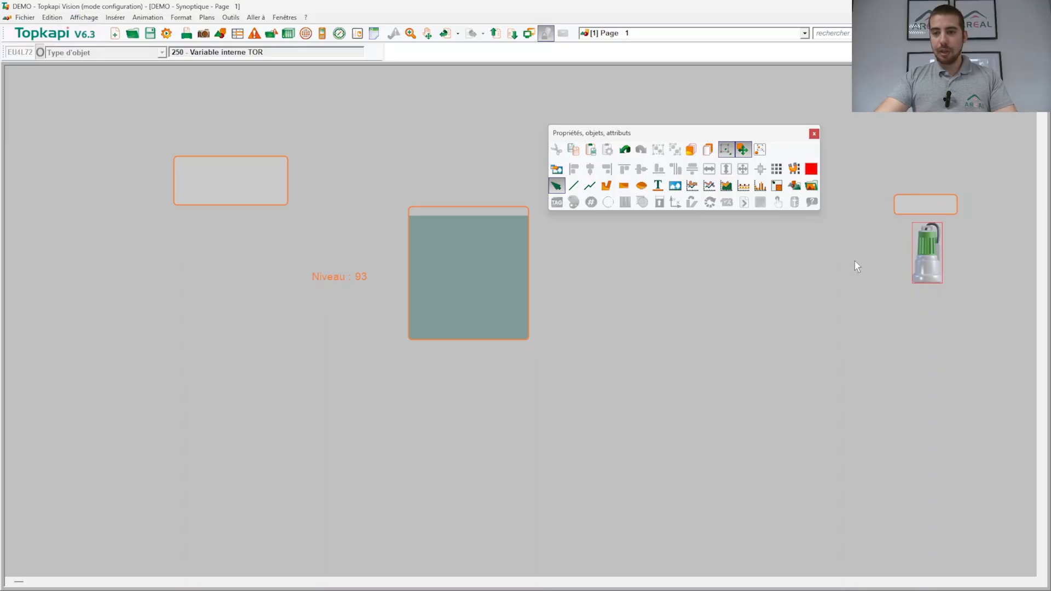
- Group the command rectangle with the two pump images and open the group's configuration
left_click_drag(866, 168, 999, 324)
right_click(933, 258)
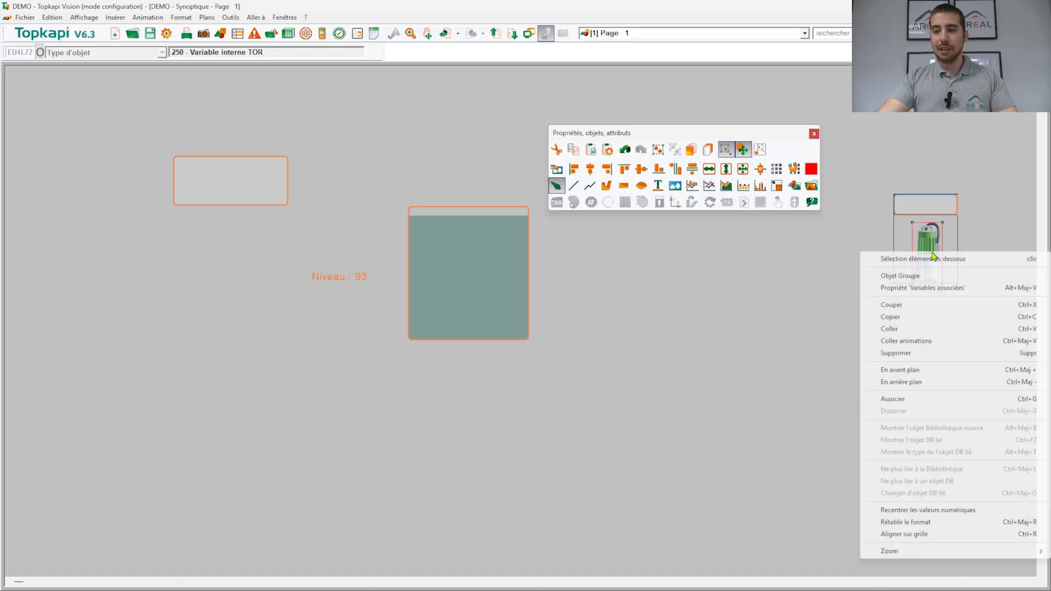
left_click(907, 399)
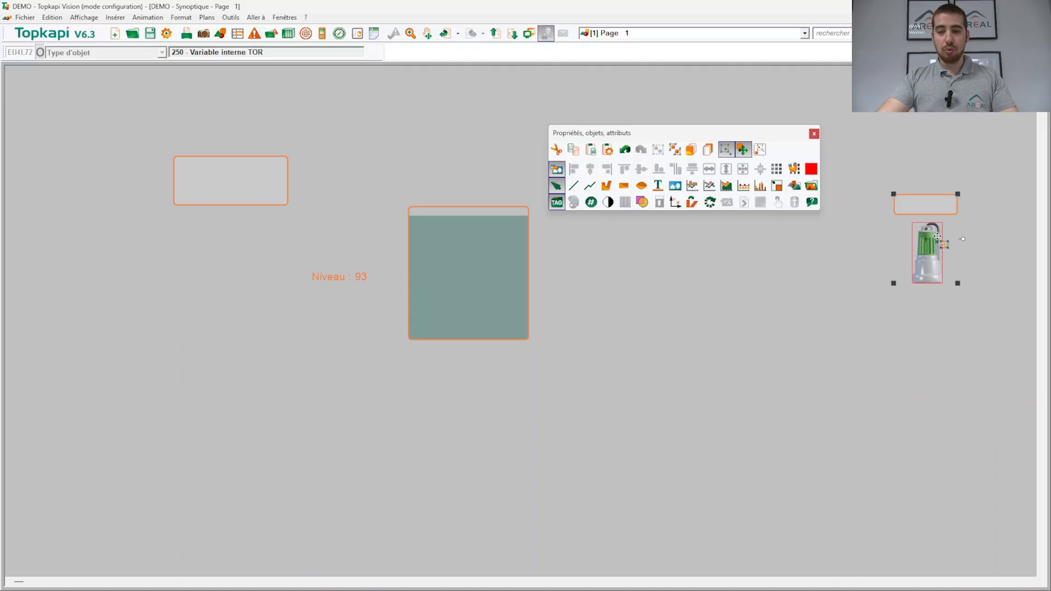
double_click(938, 237)
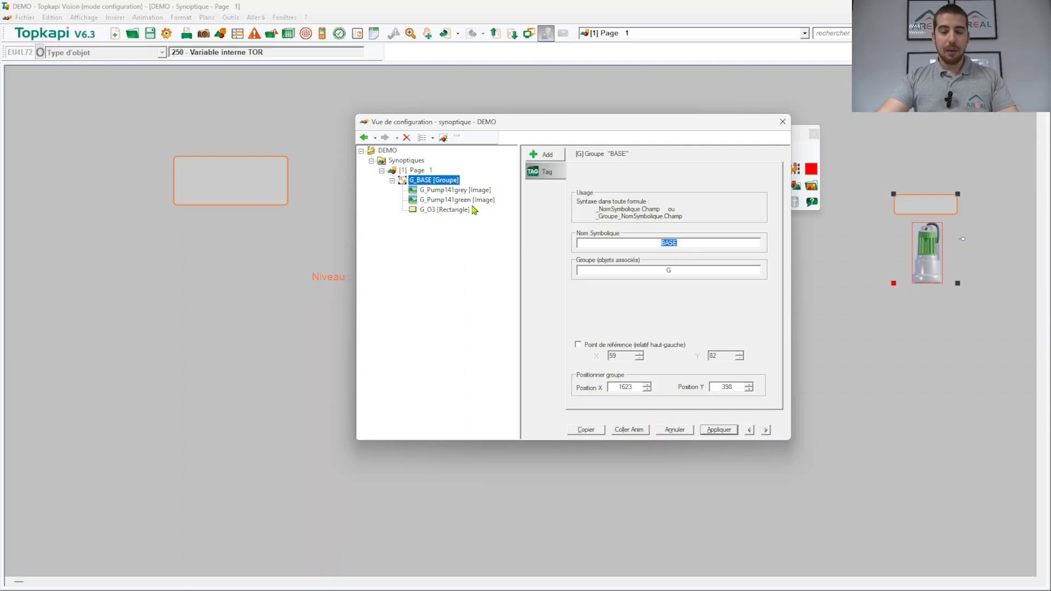
- Review the grey pump's visibility formula and add Variables associées to the group, with V1 set to CMD_POMPE
left_click(441, 191)
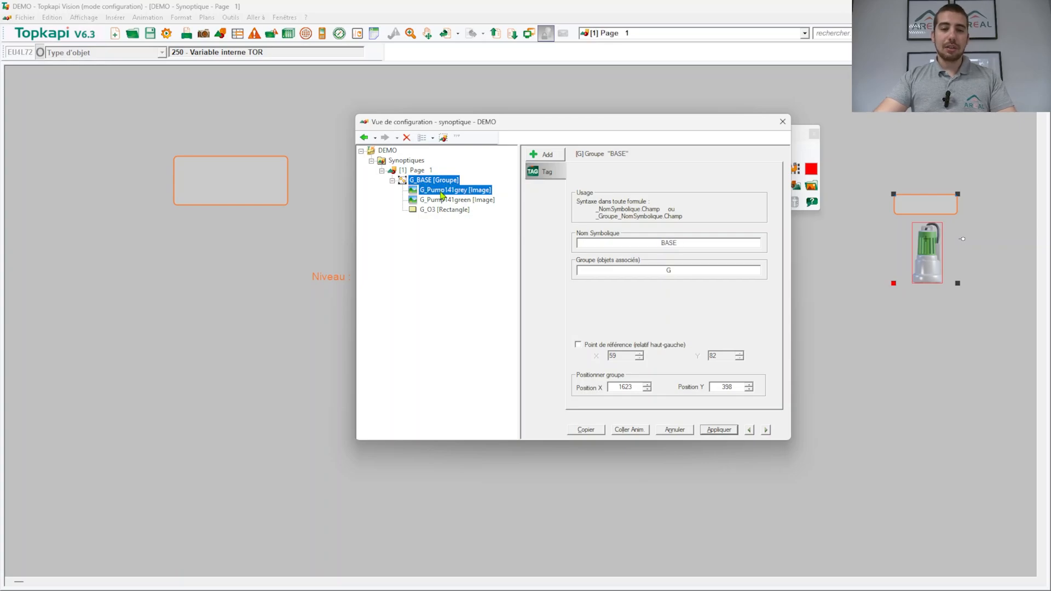
left_click(546, 204)
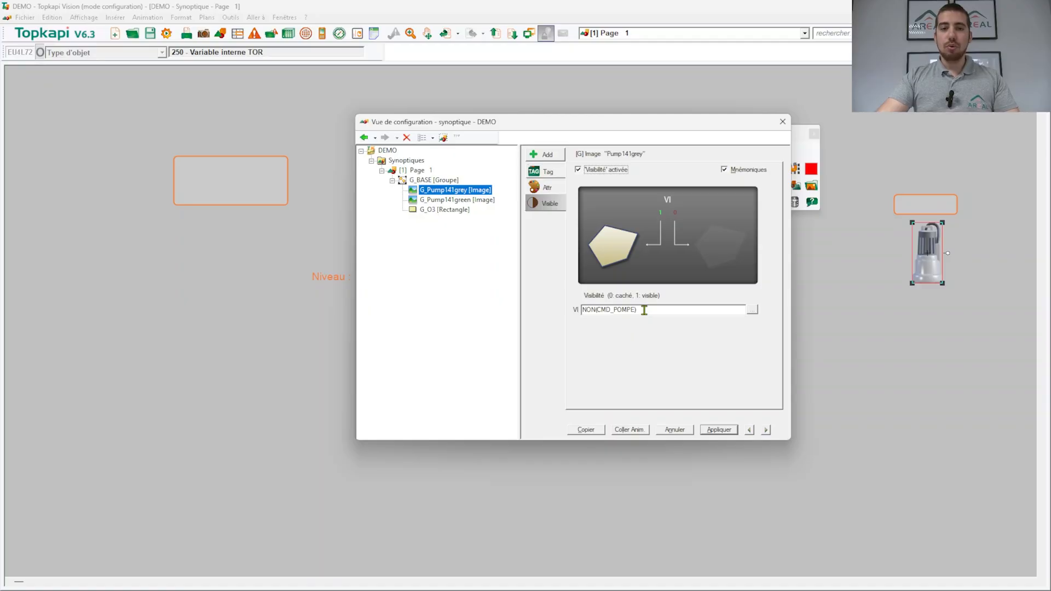
left_click(422, 181)
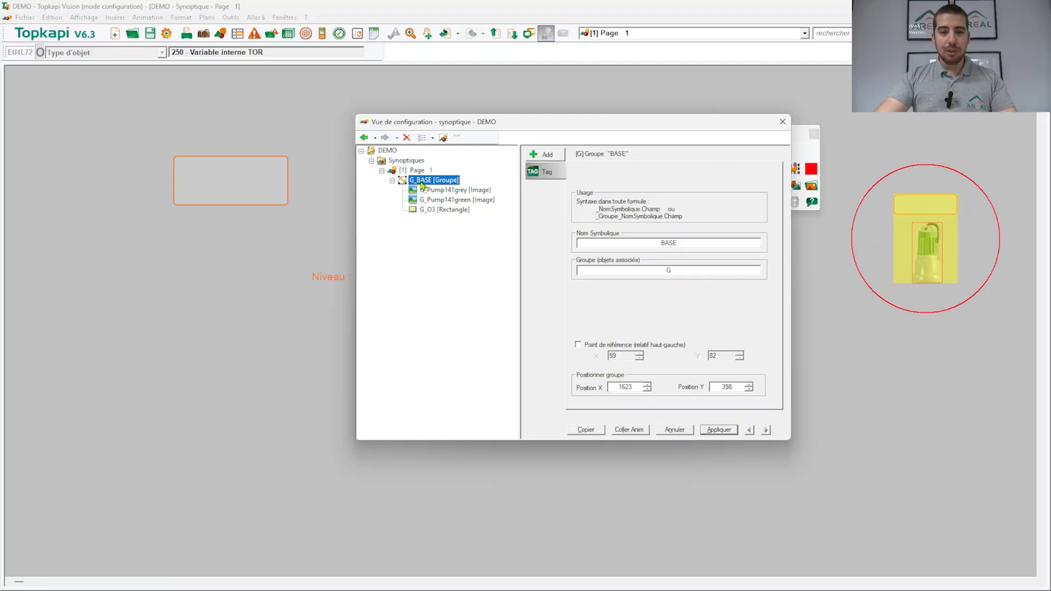
left_click(548, 155)
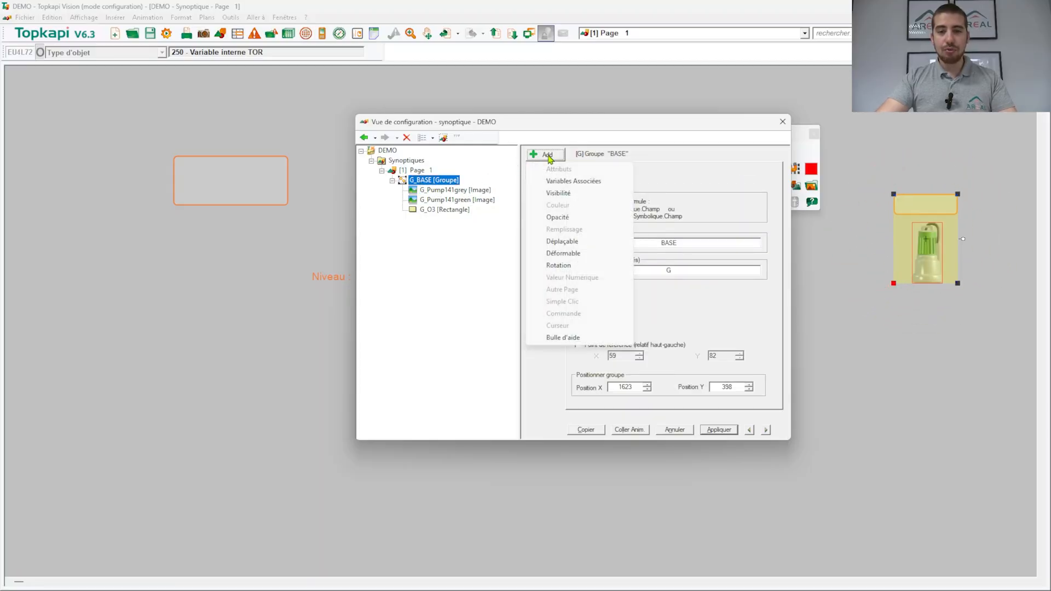
left_click(563, 181)
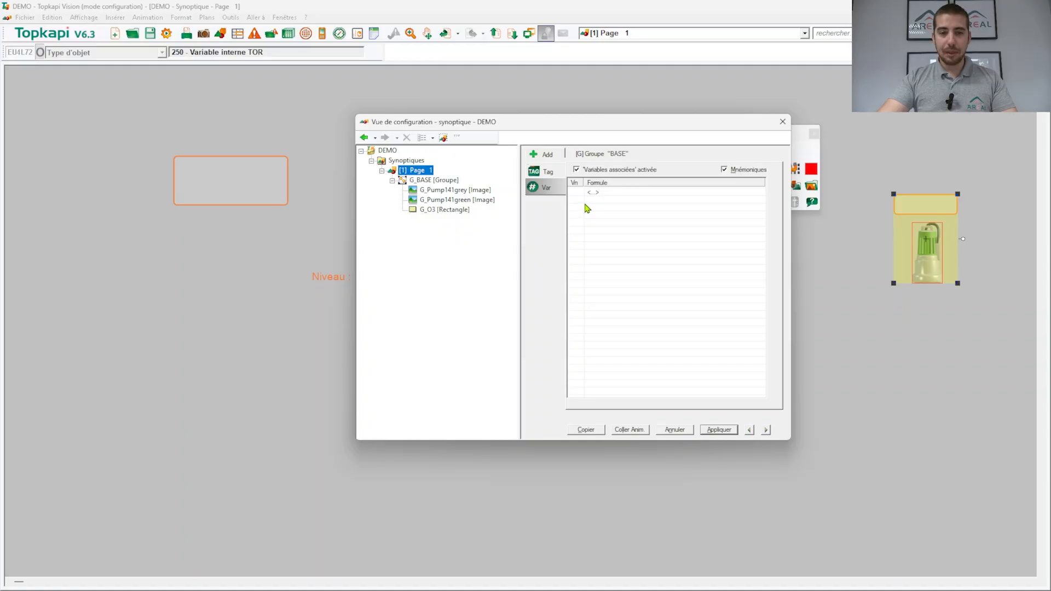
left_click(622, 193)
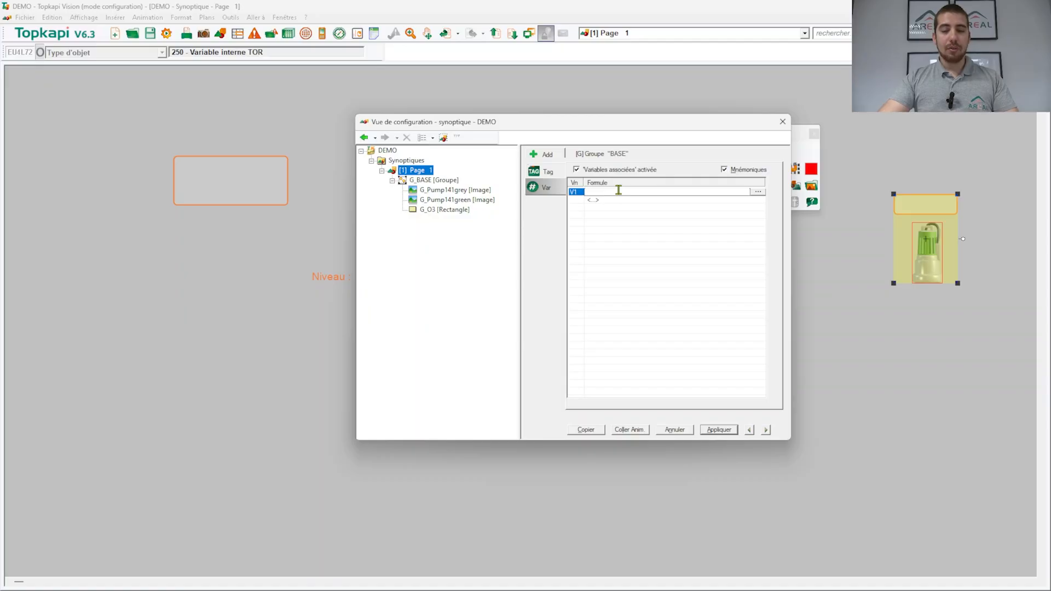
type("CMD_POMPE")
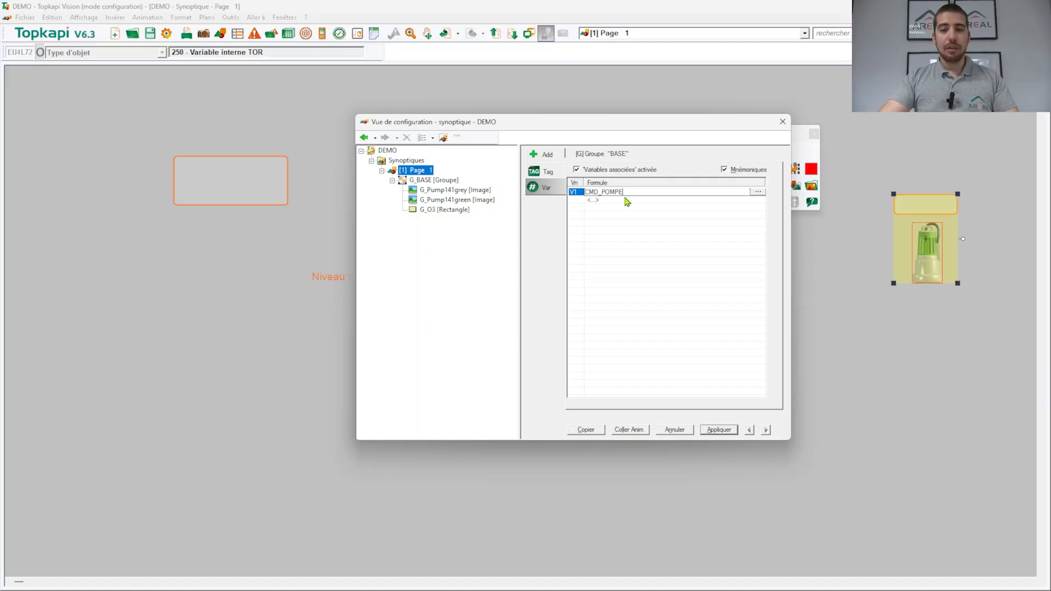
left_click(468, 192)
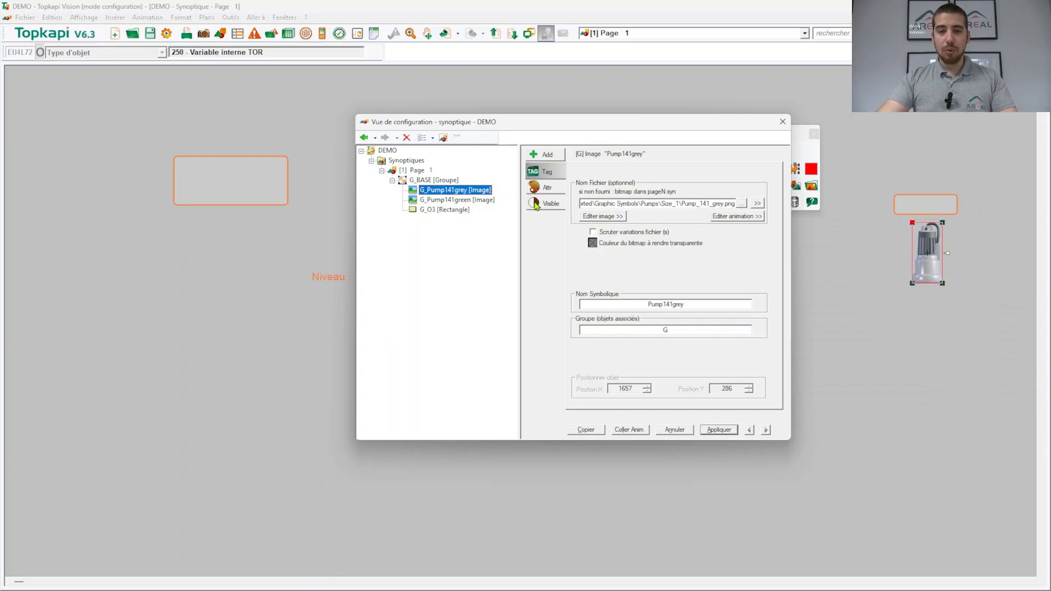
left_click(544, 206)
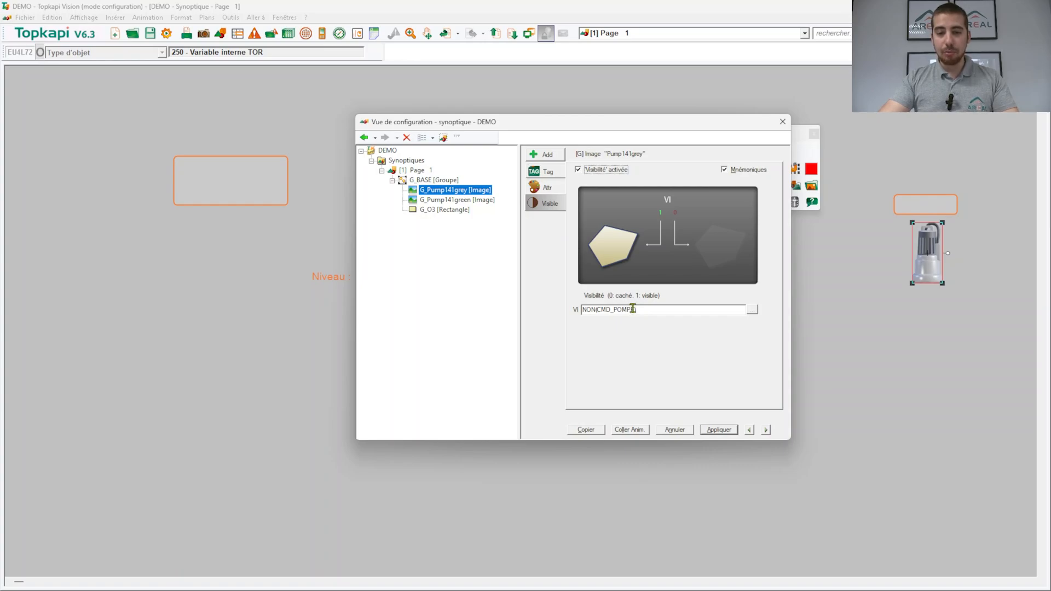
left_click_drag(634, 309, 596, 308)
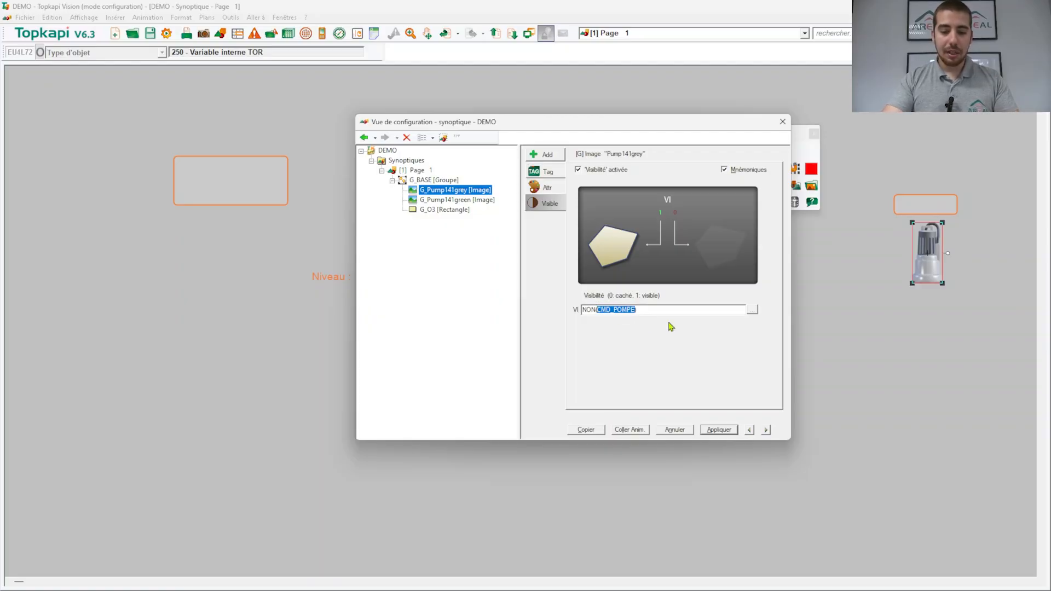
type("@")
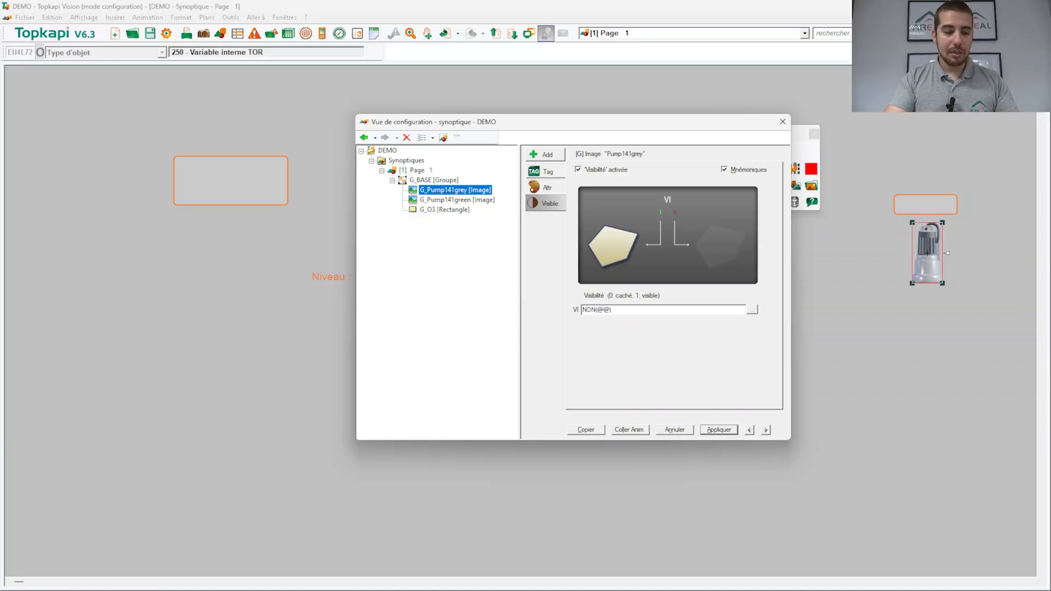
type("@V1")
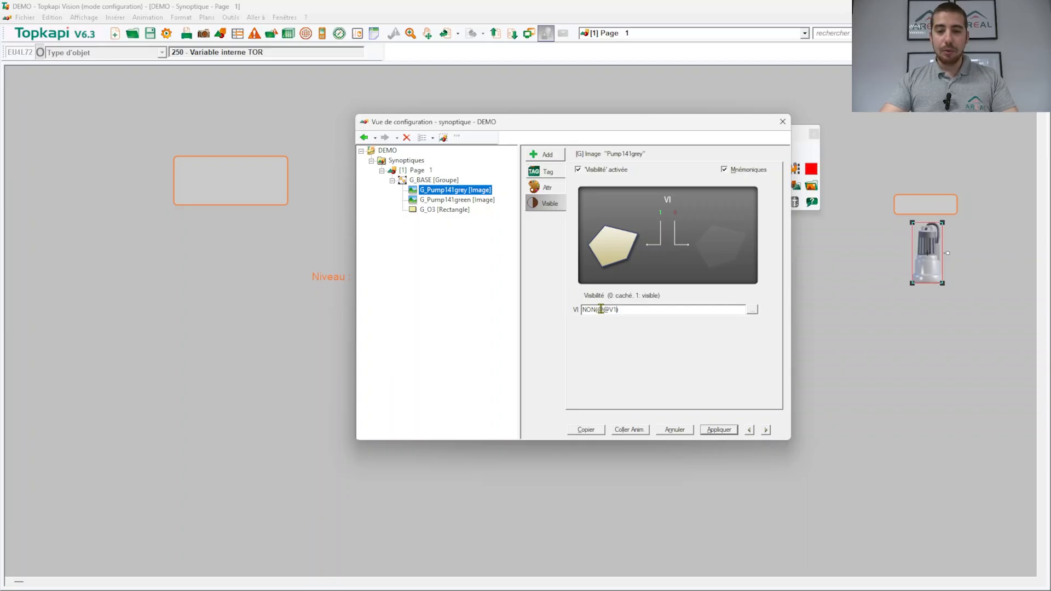
left_click(427, 181)
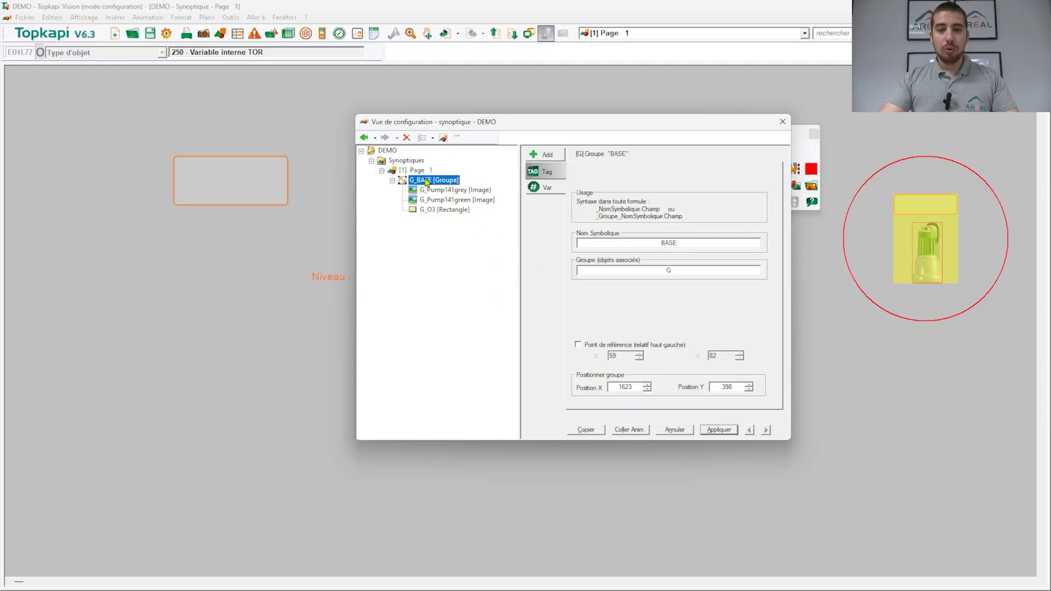
left_click(551, 188)
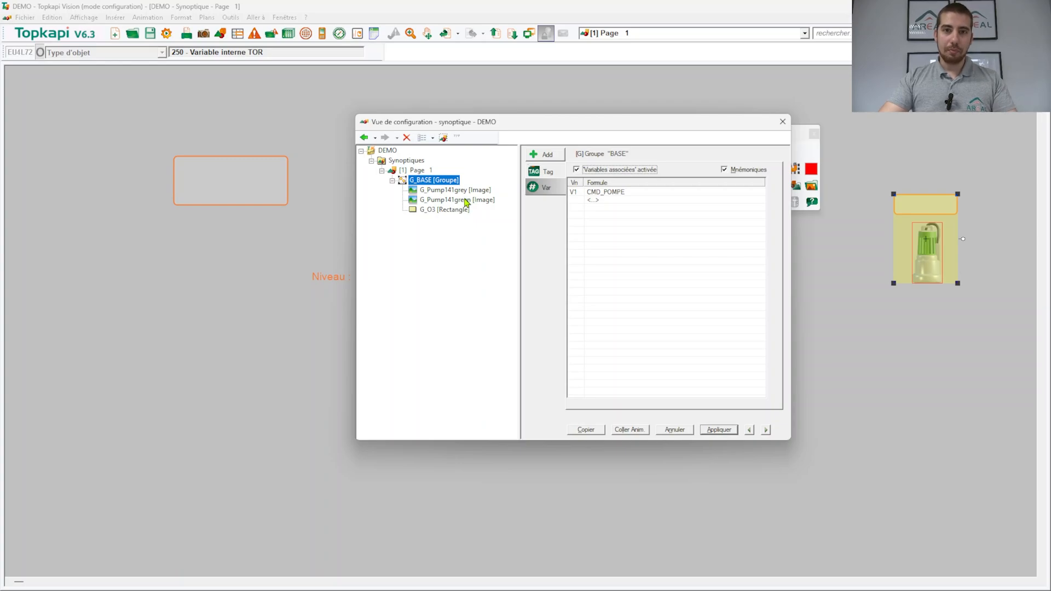
- Switch to operating mode and toggle the grouped pump through its command rectangle
key("ctrl+e")
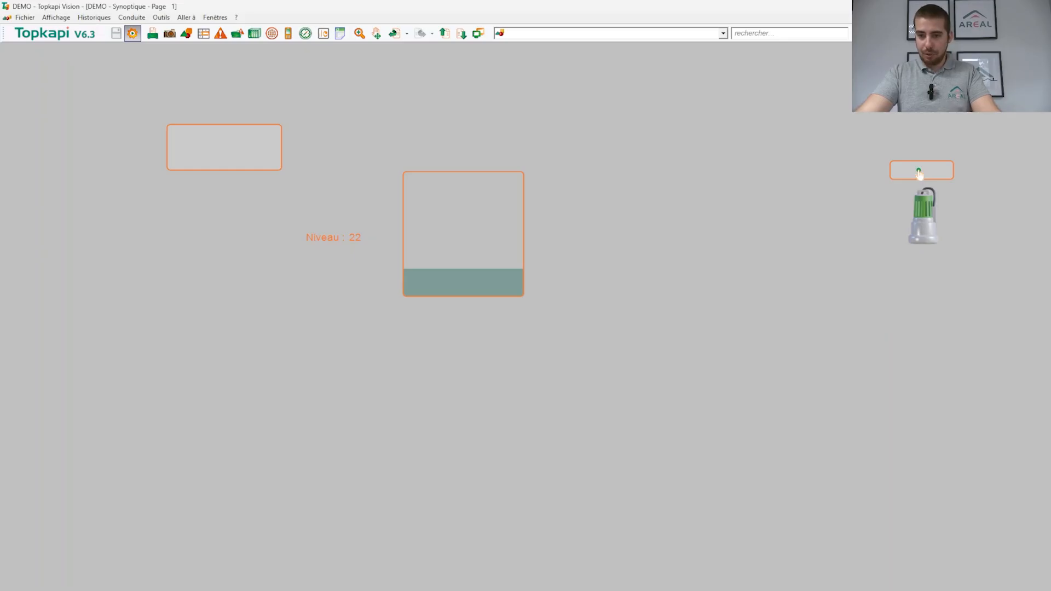
left_click(920, 173)
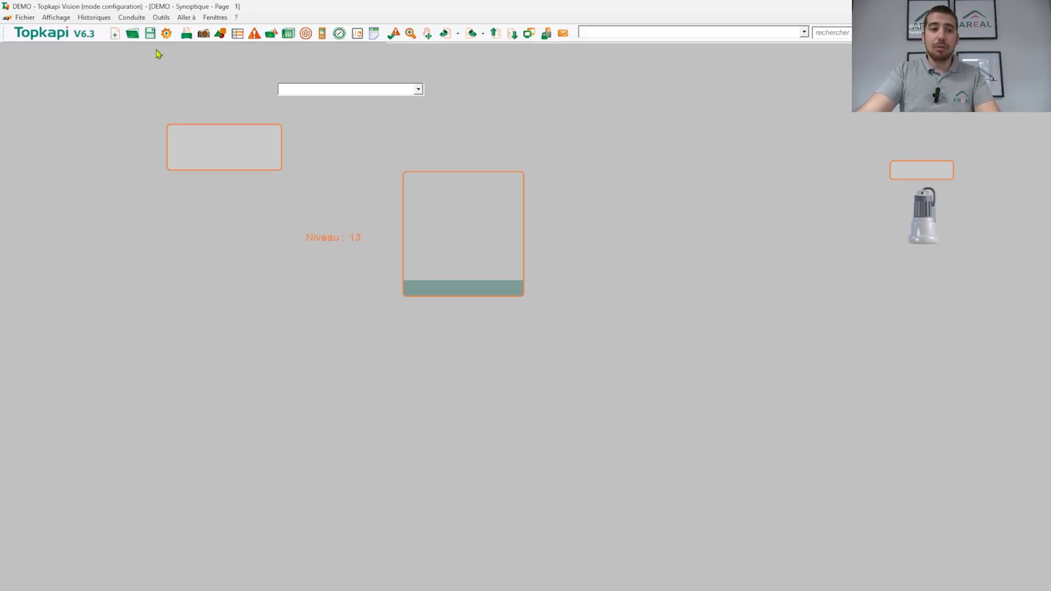
- Check the library page interval in the general parameters' Synoptique settings
left_click(231, 17)
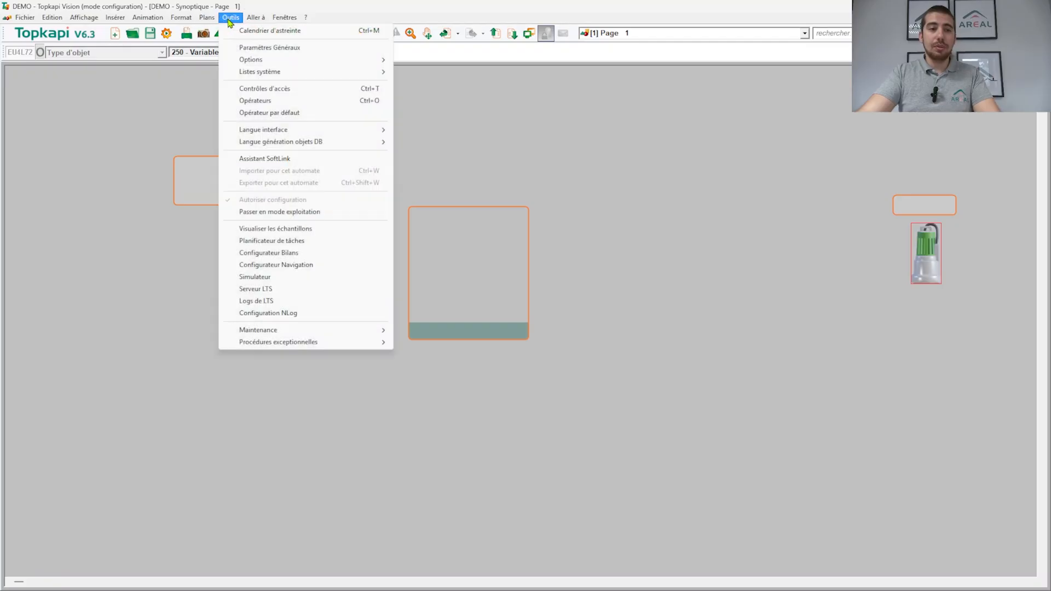
left_click(263, 48)
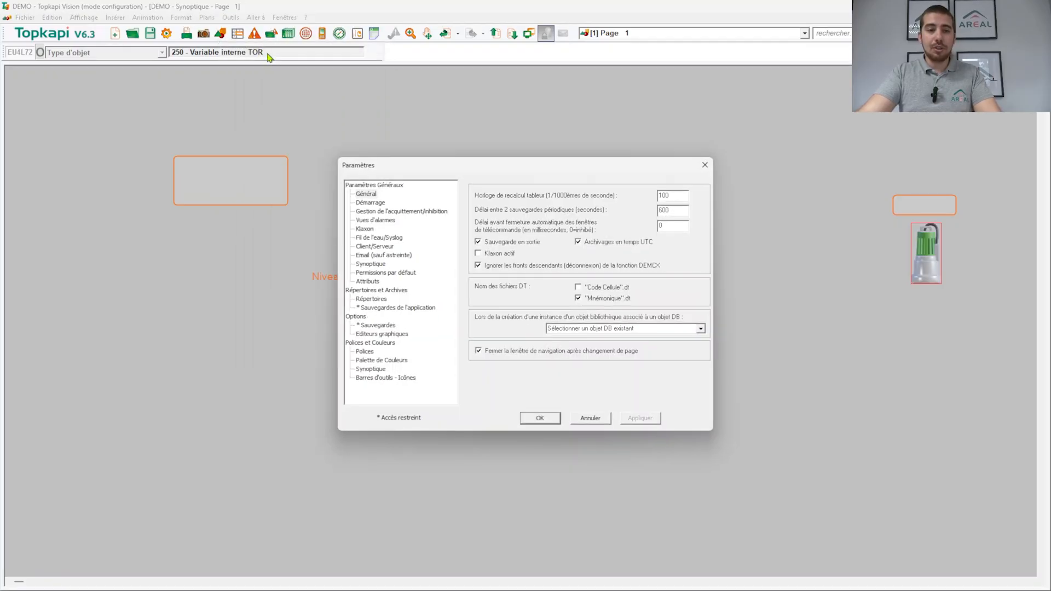
left_click(372, 265)
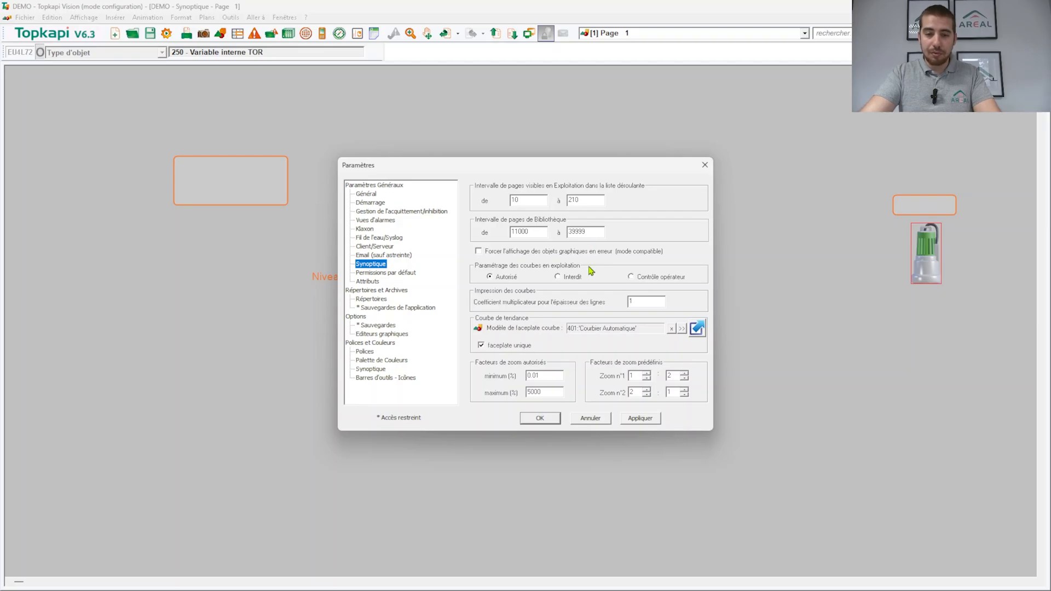
left_click(543, 419)
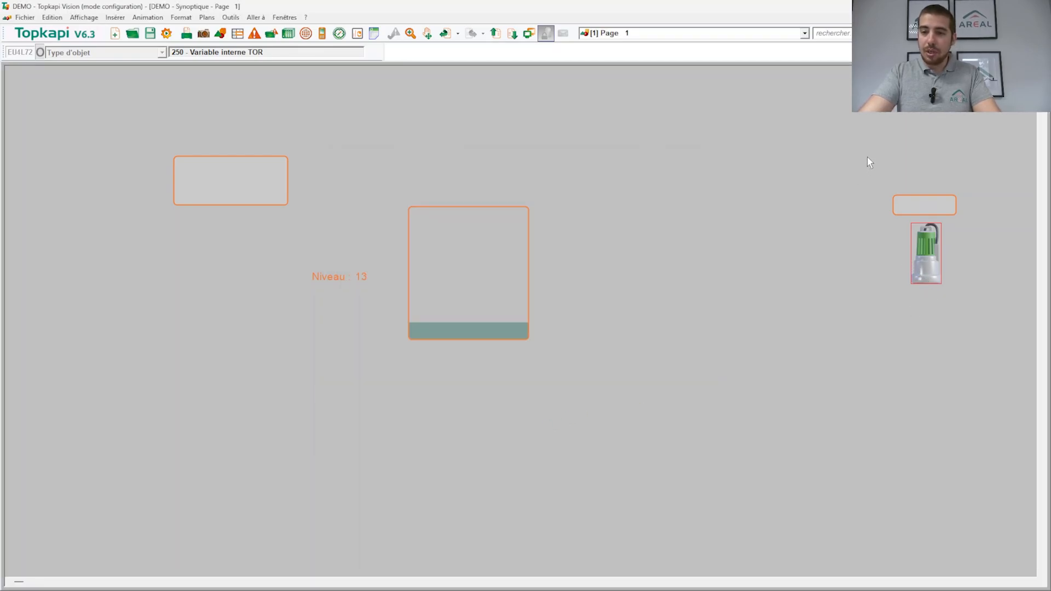
- Copy the pump group with its command rectangle from Page 1 and open library page 15000
left_click_drag(867, 156, 966, 301)
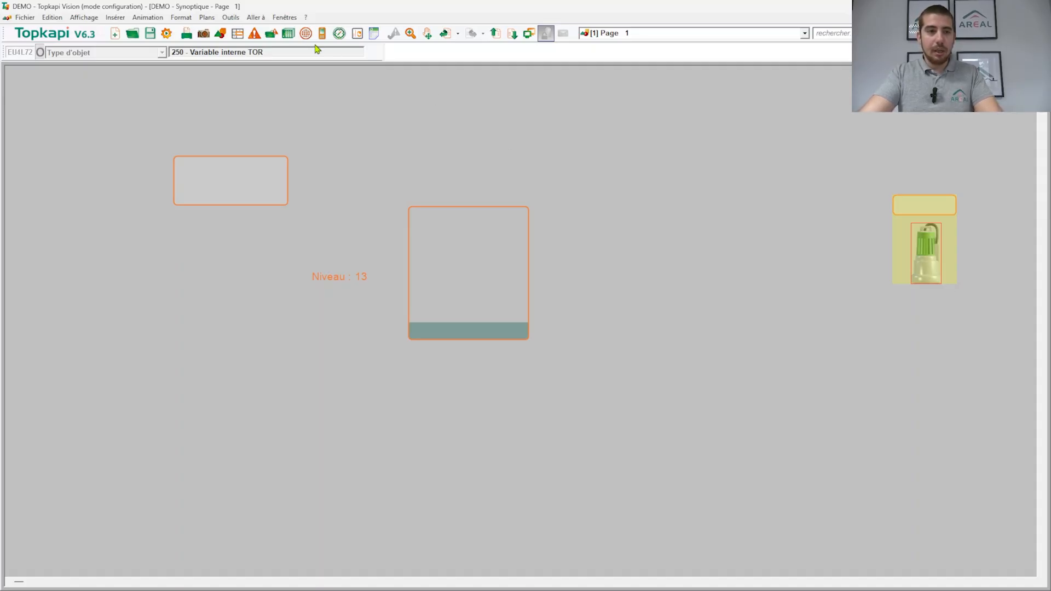
left_click(642, 34)
scroll(733, 153, "down", 3)
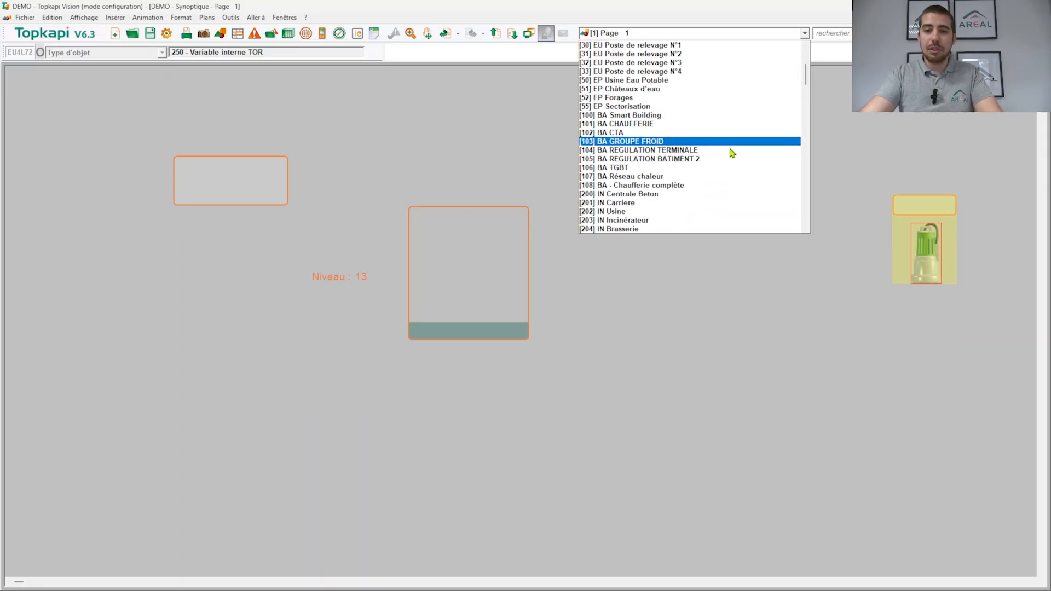
scroll(733, 153, "down", 15)
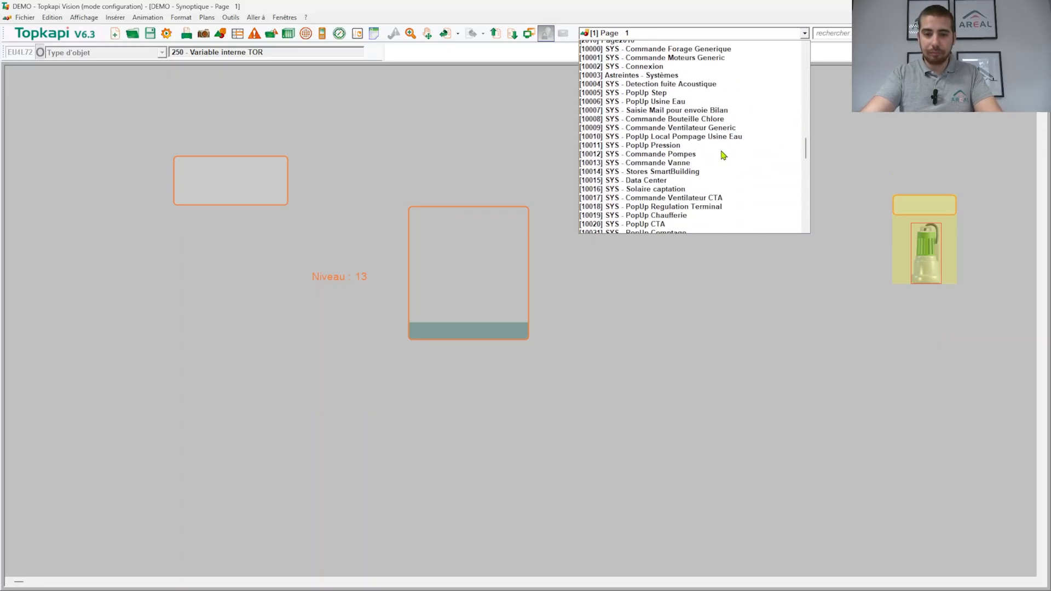
scroll(720, 155, "down", 12)
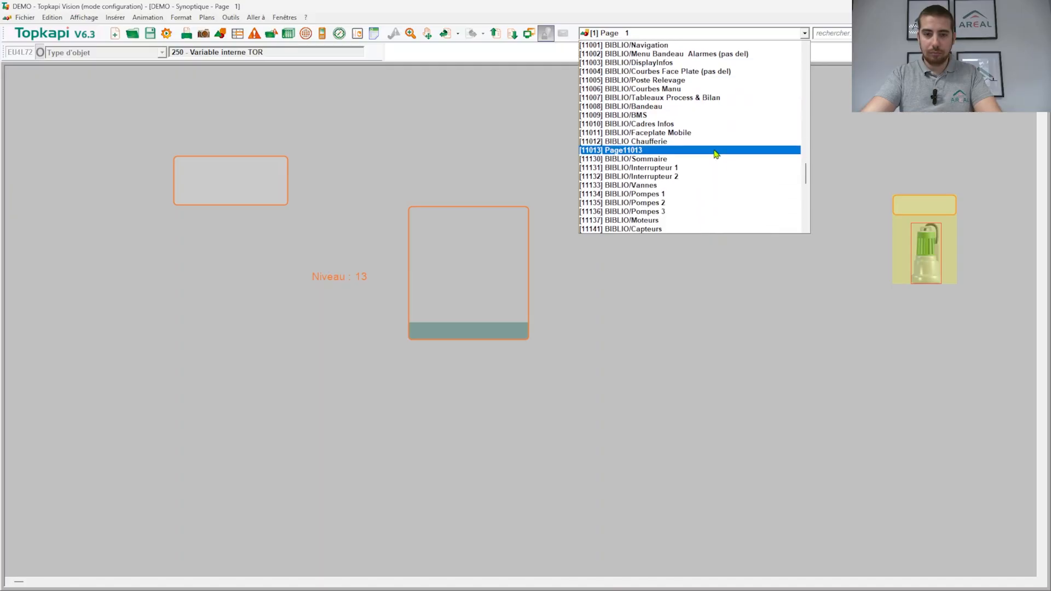
scroll(716, 154, "down", 10)
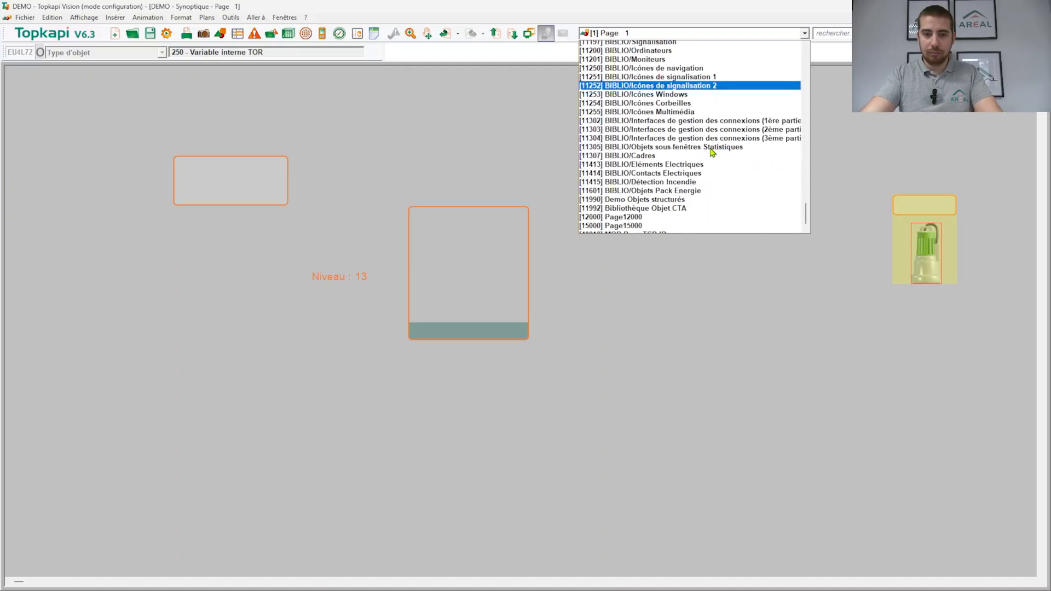
scroll(712, 152, "down", 5)
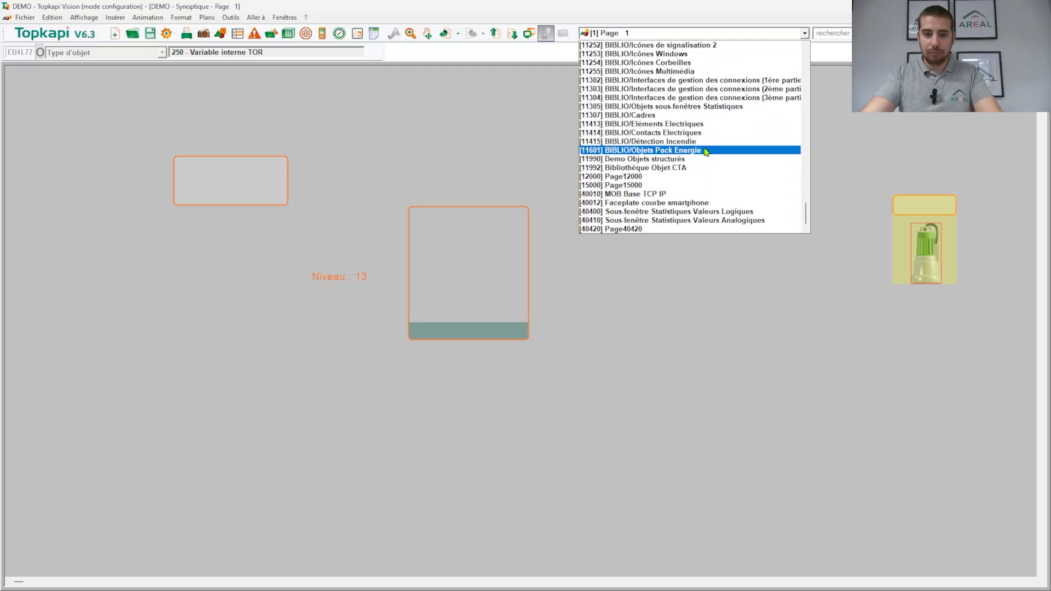
left_click(630, 185)
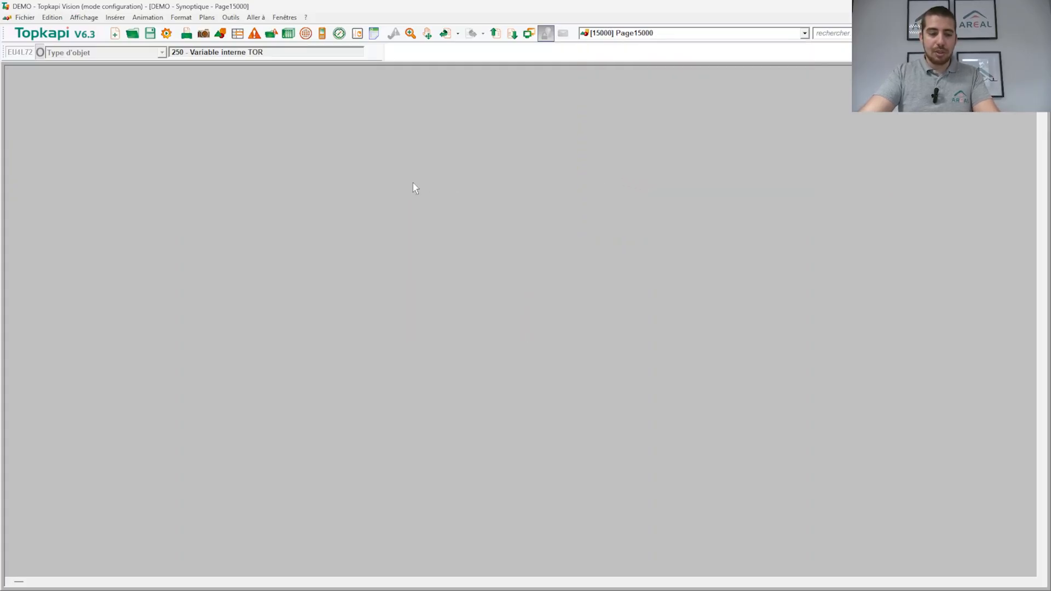
- Paste the pump group onto Page15000 and move it slightly lower on the page
key("ctrl+v")
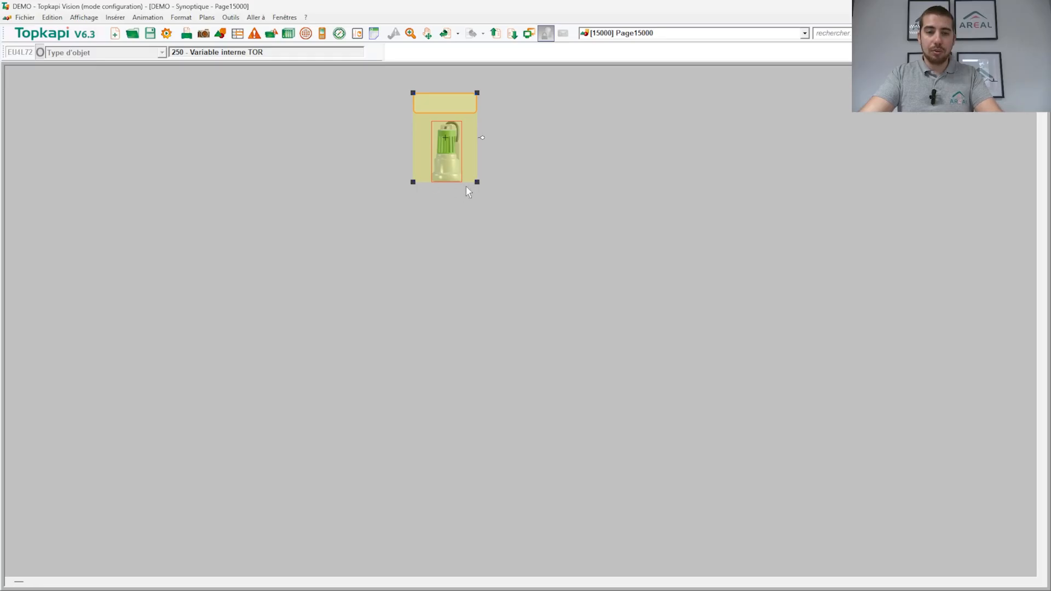
left_click(513, 156)
left_click_drag(447, 127, 427, 189)
left_click(566, 193)
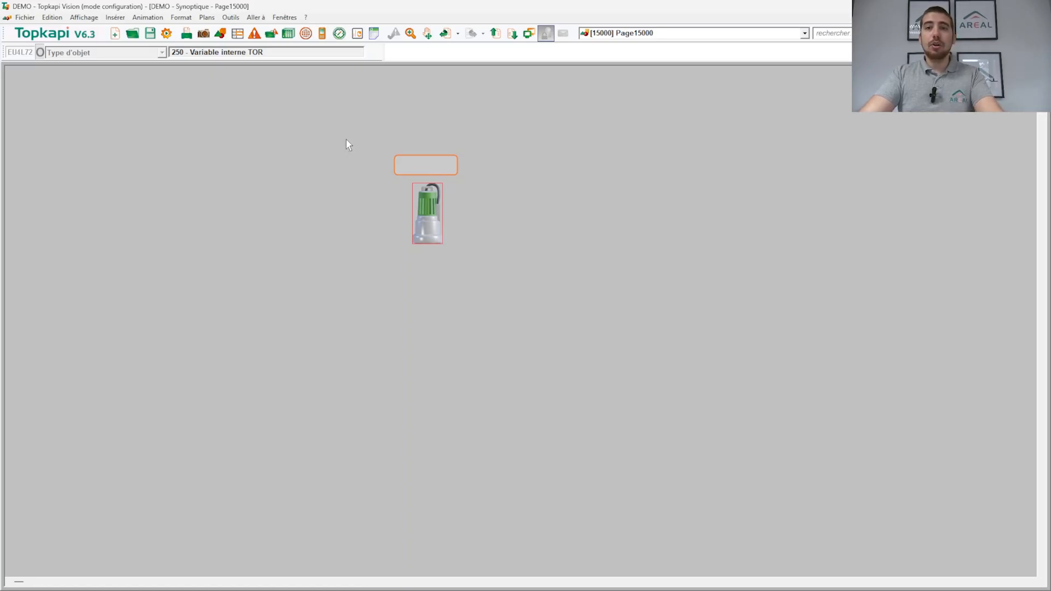
- Review the associated variables of the pasted pump group on Page15000
double_click(419, 176)
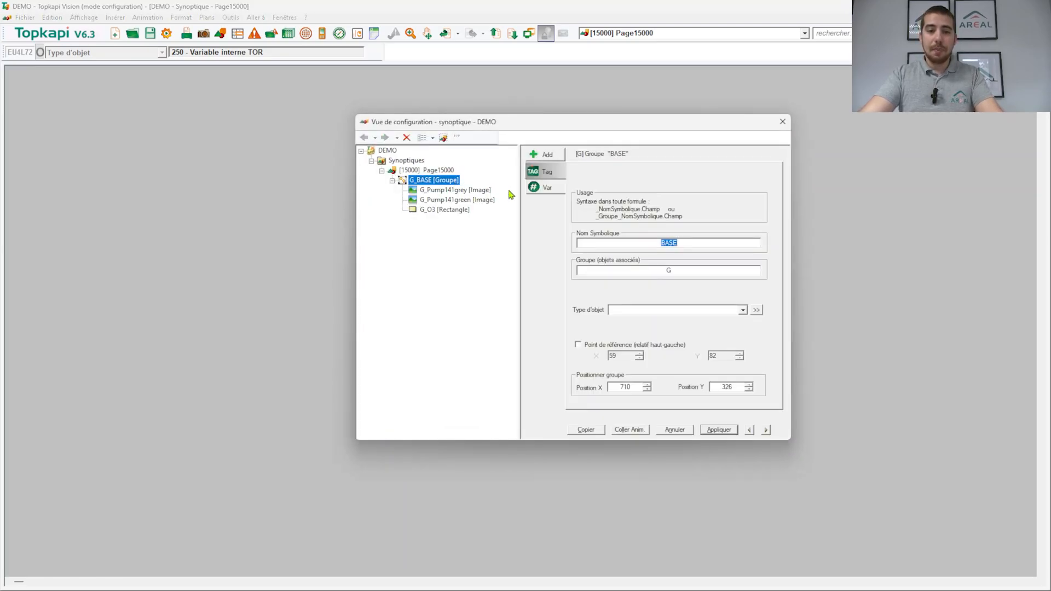
left_click(546, 187)
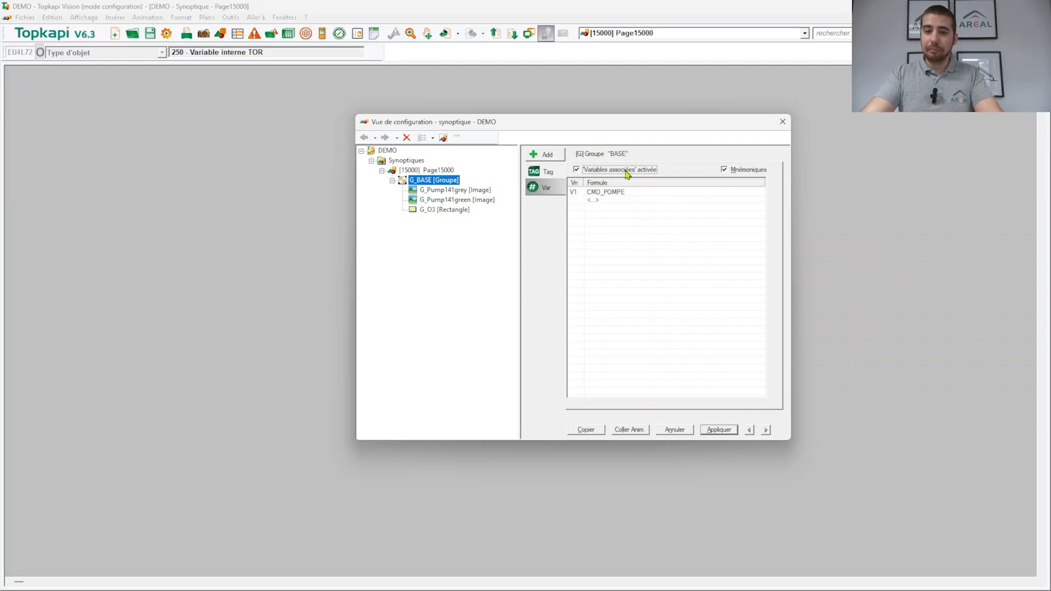
key("Escape")
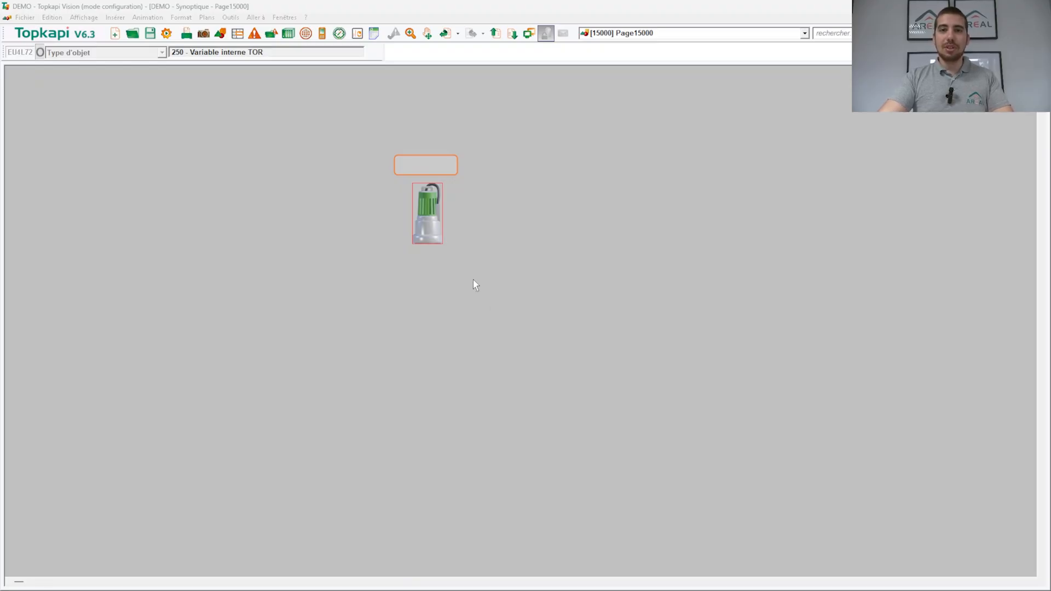
- Set the object type of the BASE pump group to 5020 - PUMP_OBJECT
left_click(425, 213)
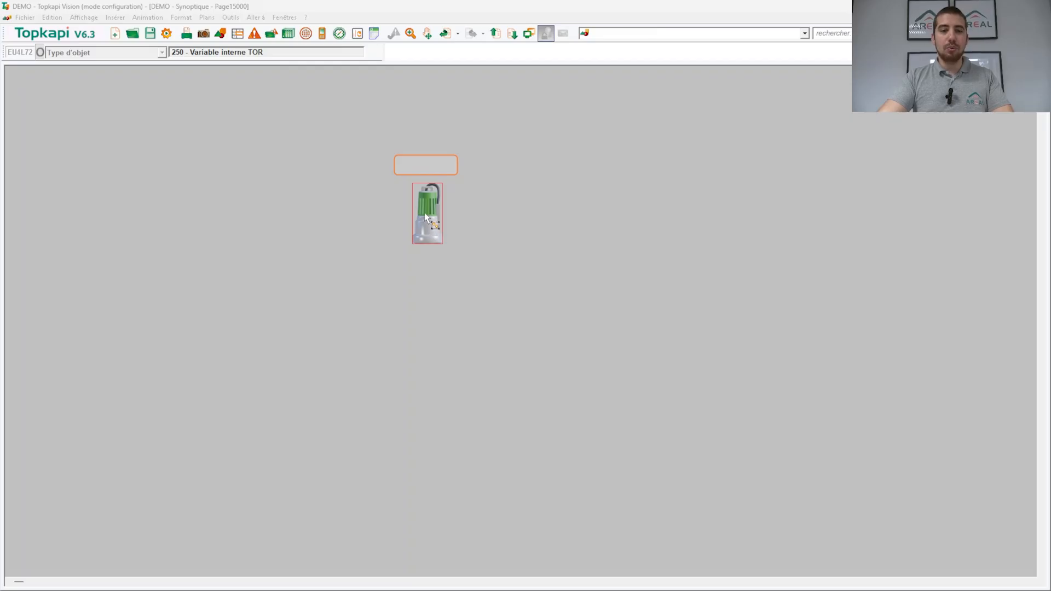
double_click(425, 213)
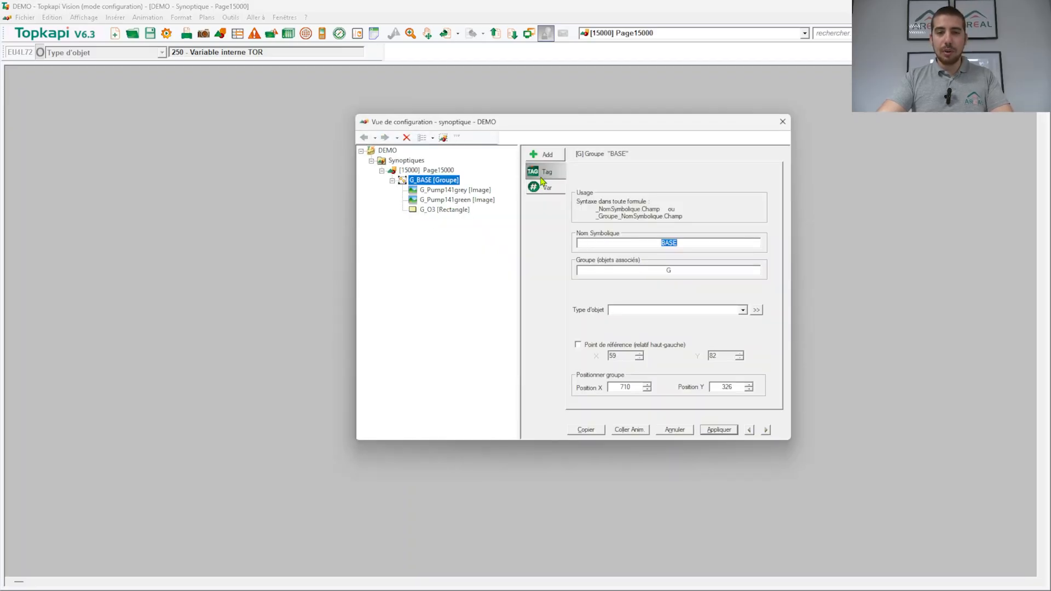
left_click(743, 311)
scroll(680, 353, "down", 5)
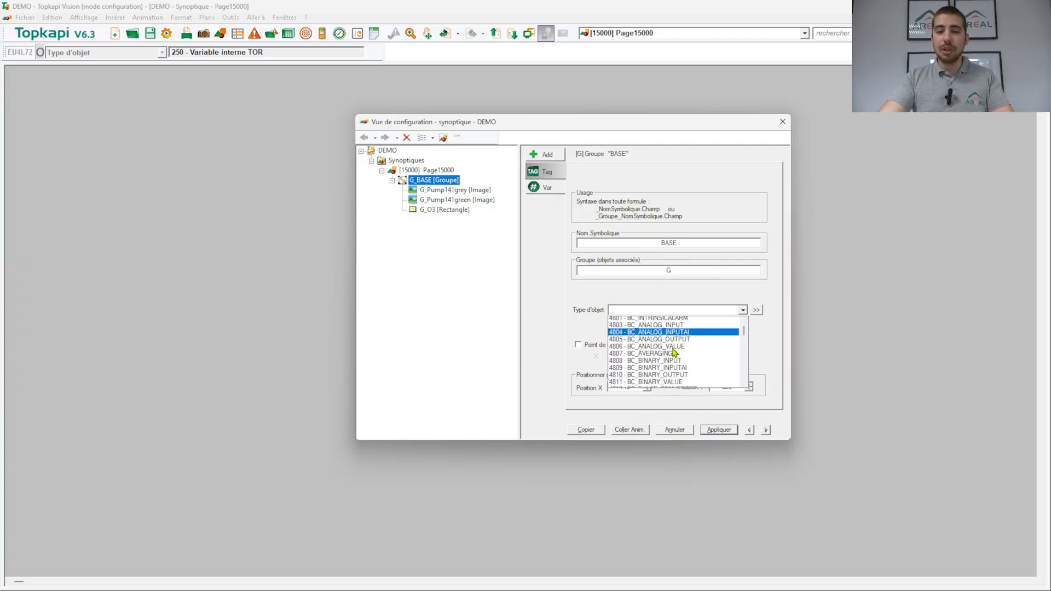
scroll(682, 351, "down", 5)
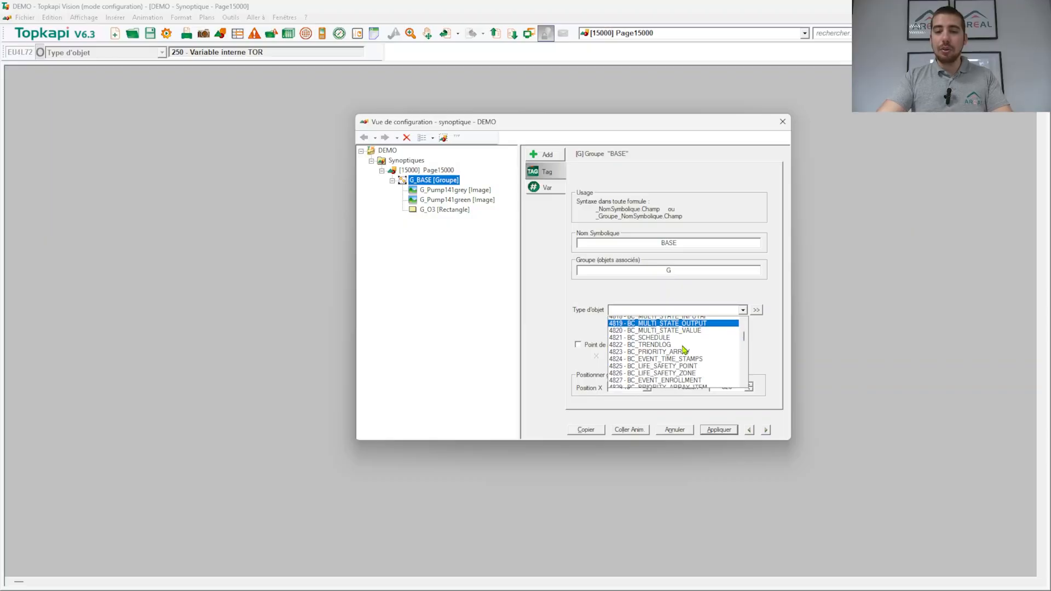
scroll(684, 350, "down", 8)
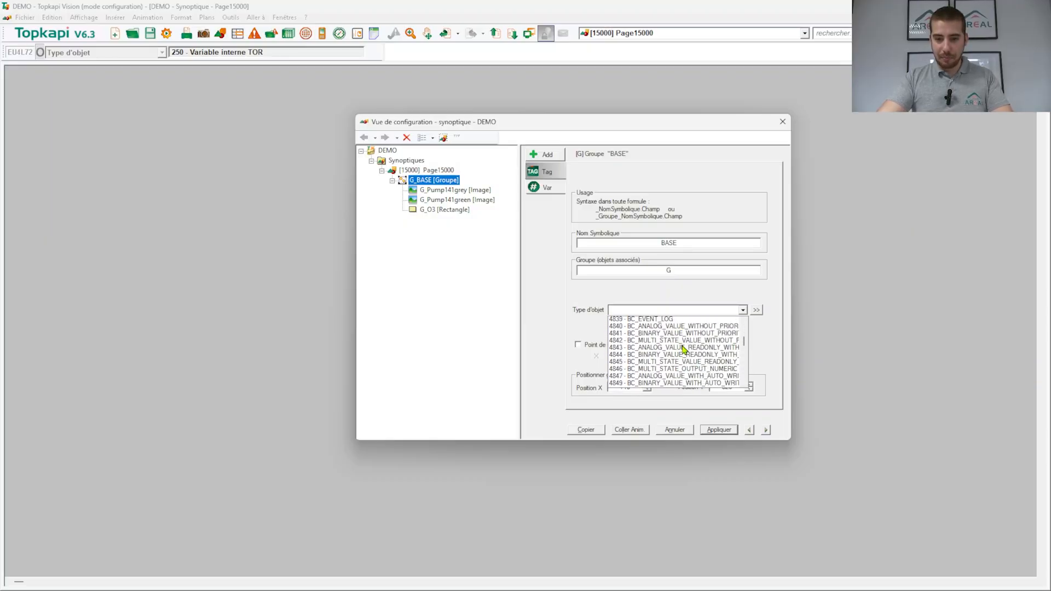
scroll(684, 350, "down", 6)
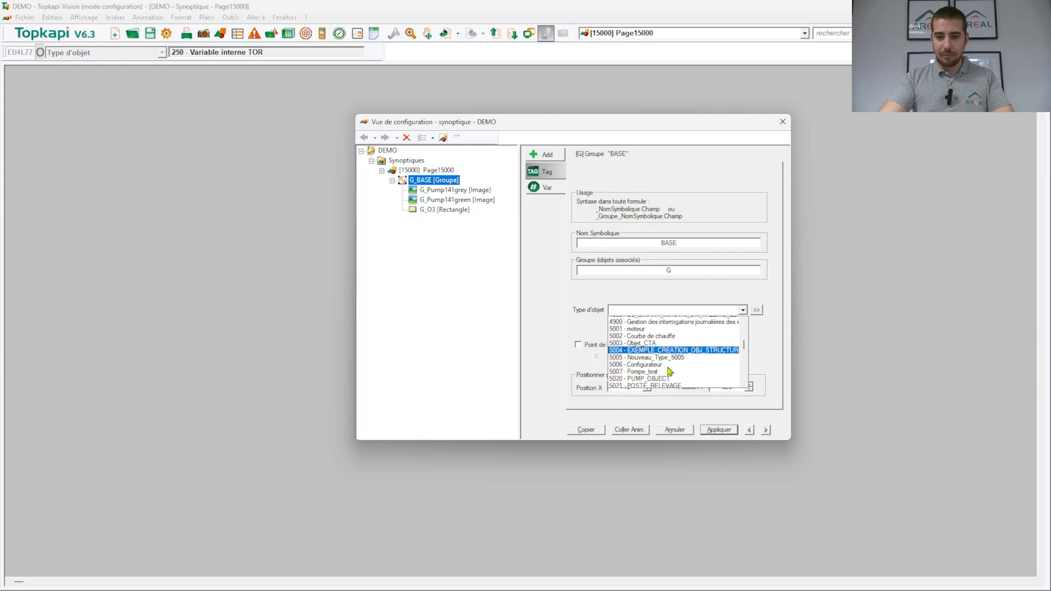
scroll(678, 370, "down", 2)
left_click(665, 357)
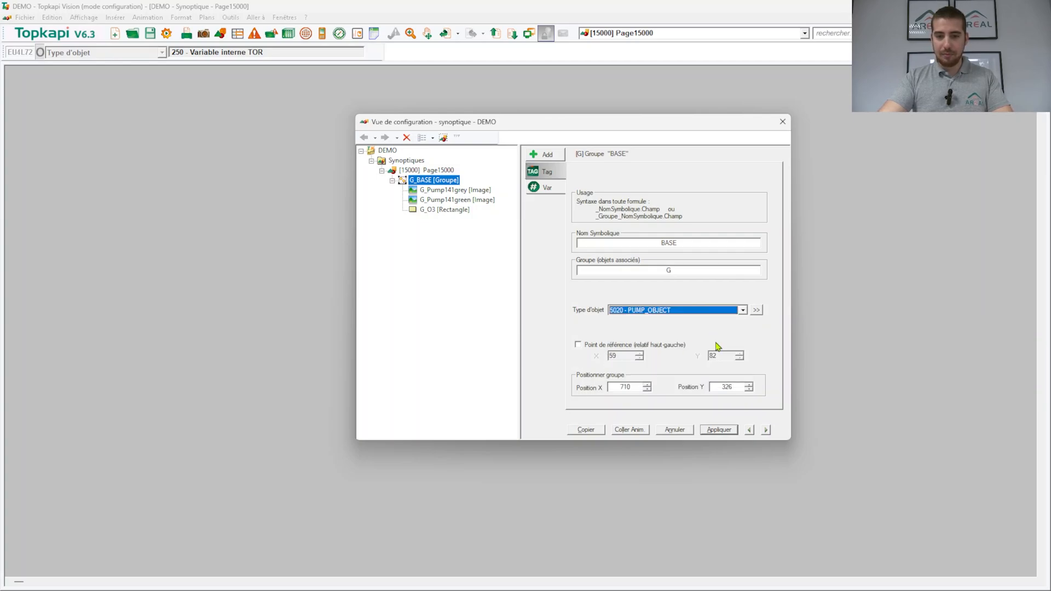